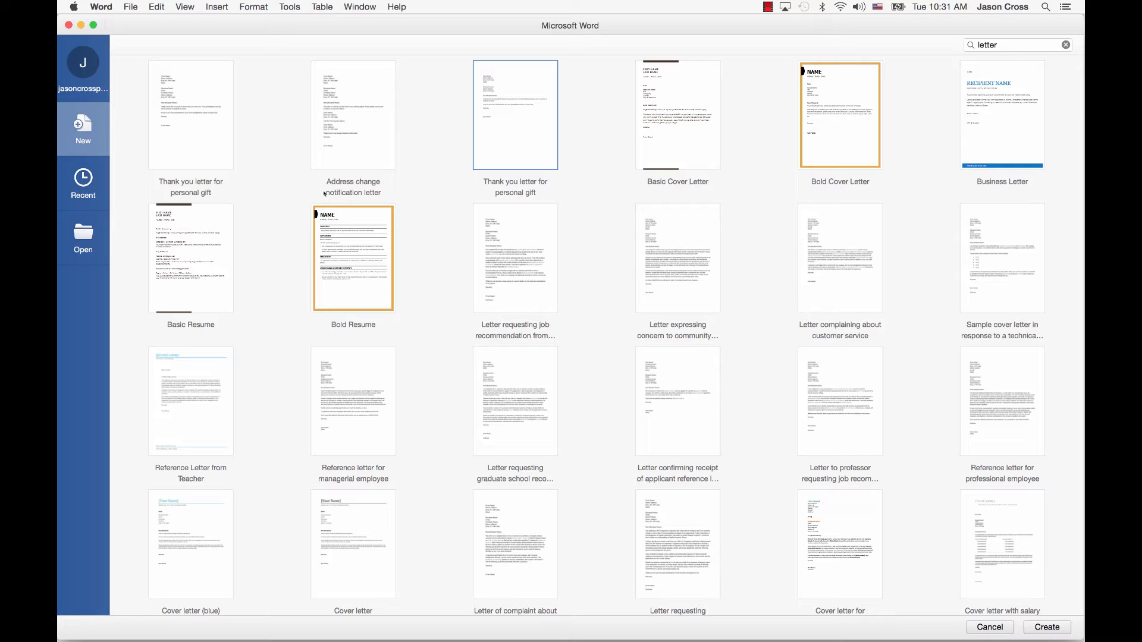
Search the templates for 'letter' and create a document from 'Reference letter for professional employee'
{"action": "left_click", "coordinate": [1066, 45]}
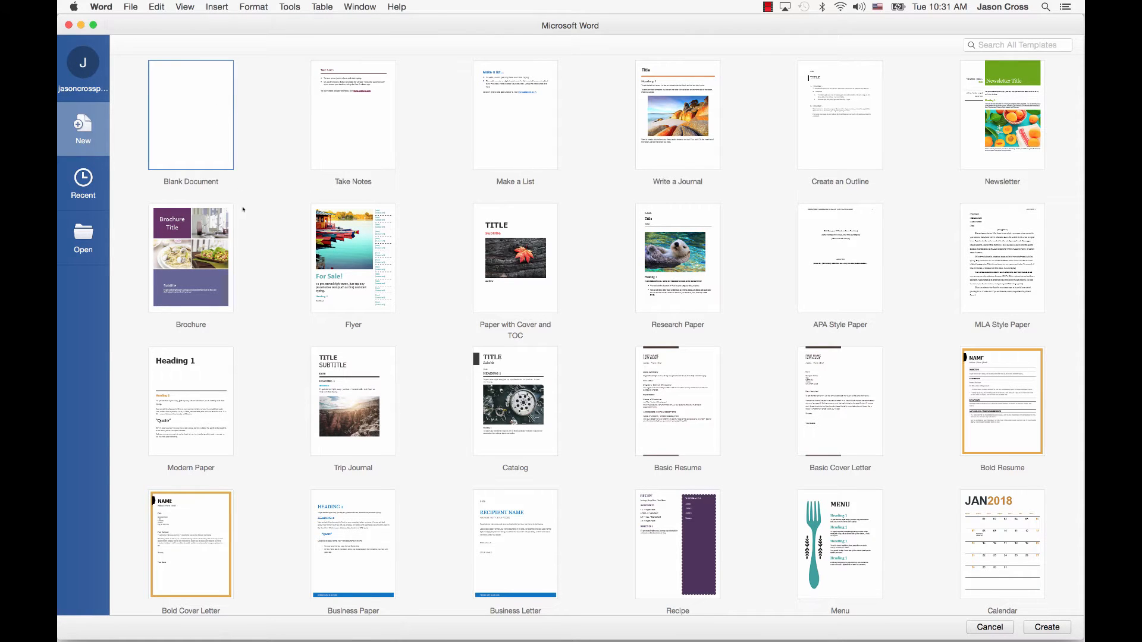
{"action": "scroll", "coordinate": [245, 232], "scroll_direction": "down", "scroll_amount": 2}
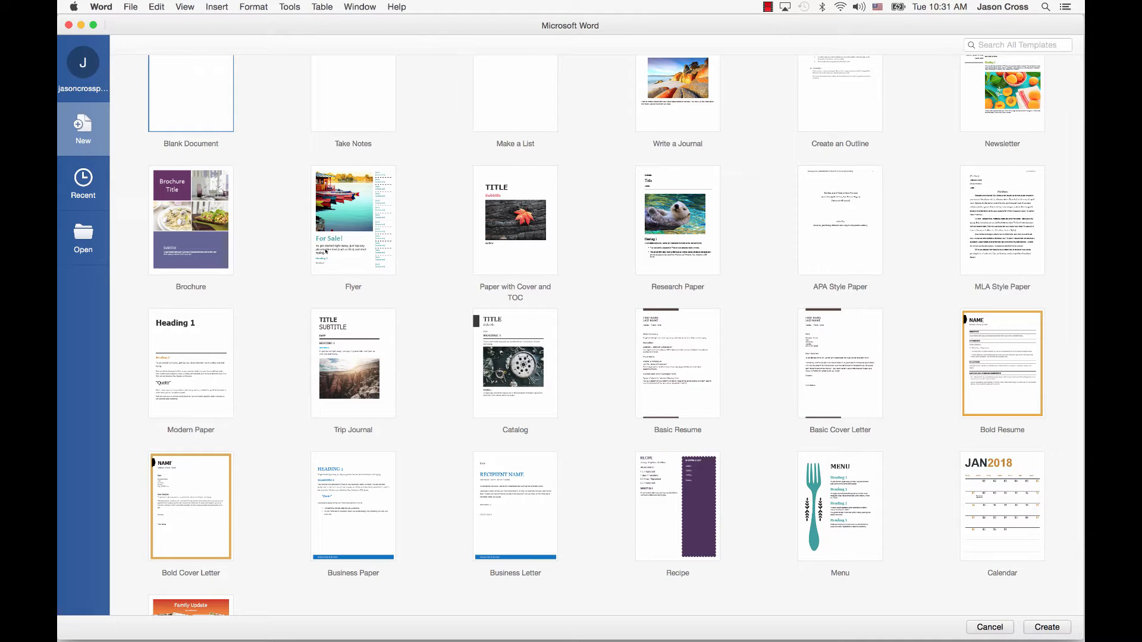
{"action": "scroll", "coordinate": [326, 251], "scroll_direction": "up", "scroll_amount": 2}
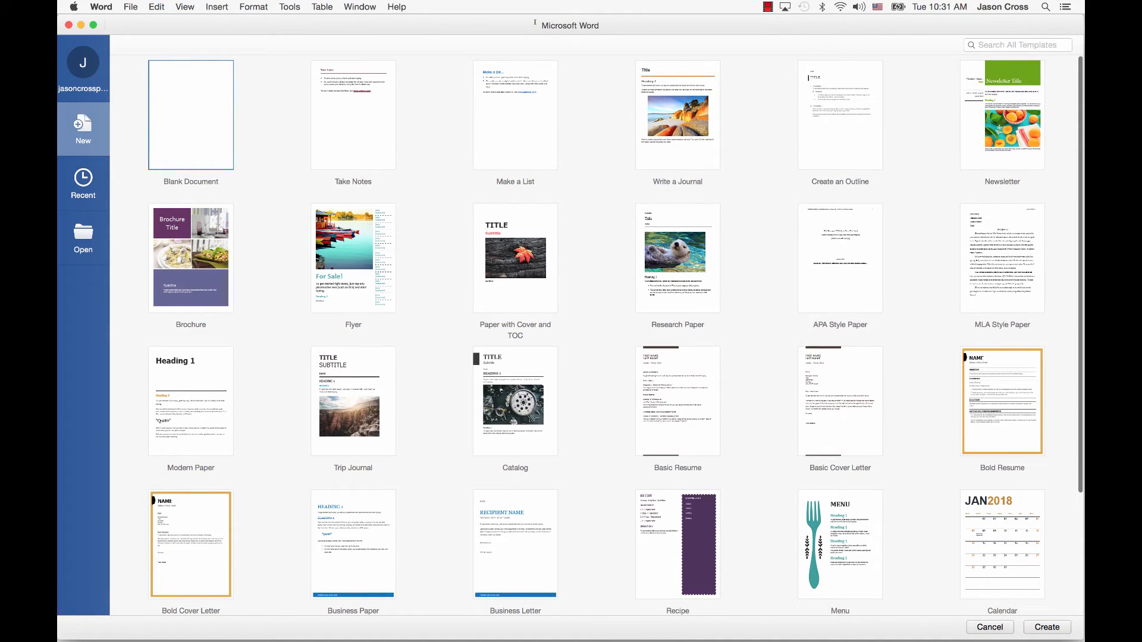
{"action": "left_click", "coordinate": [1011, 45]}
{"action": "type", "text": "letter"}
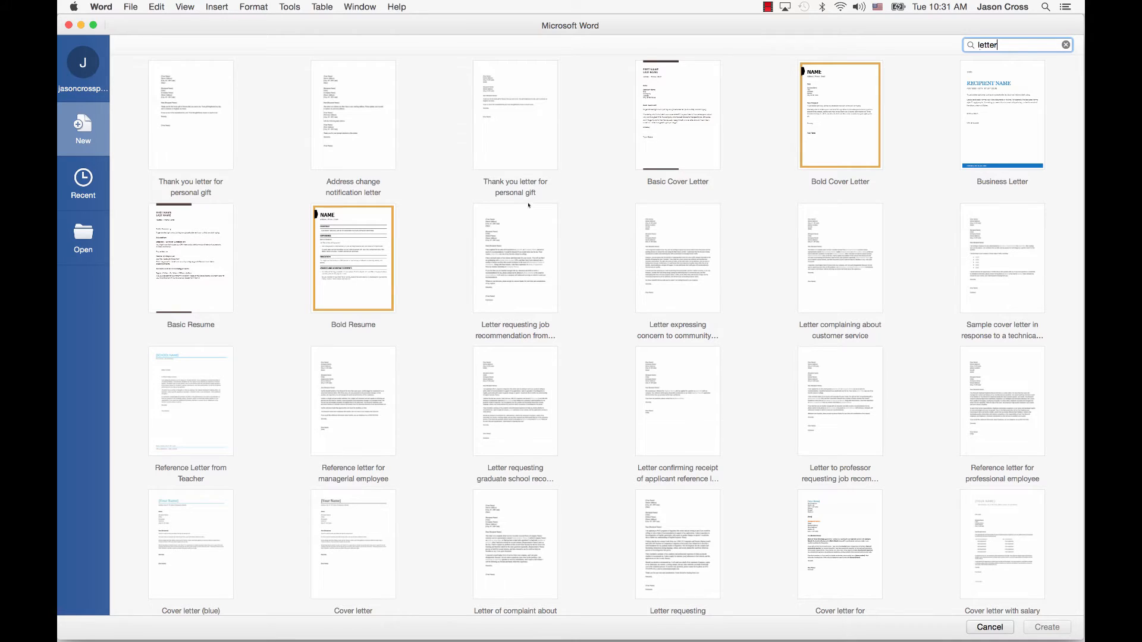
{"action": "key", "text": "Tab"}
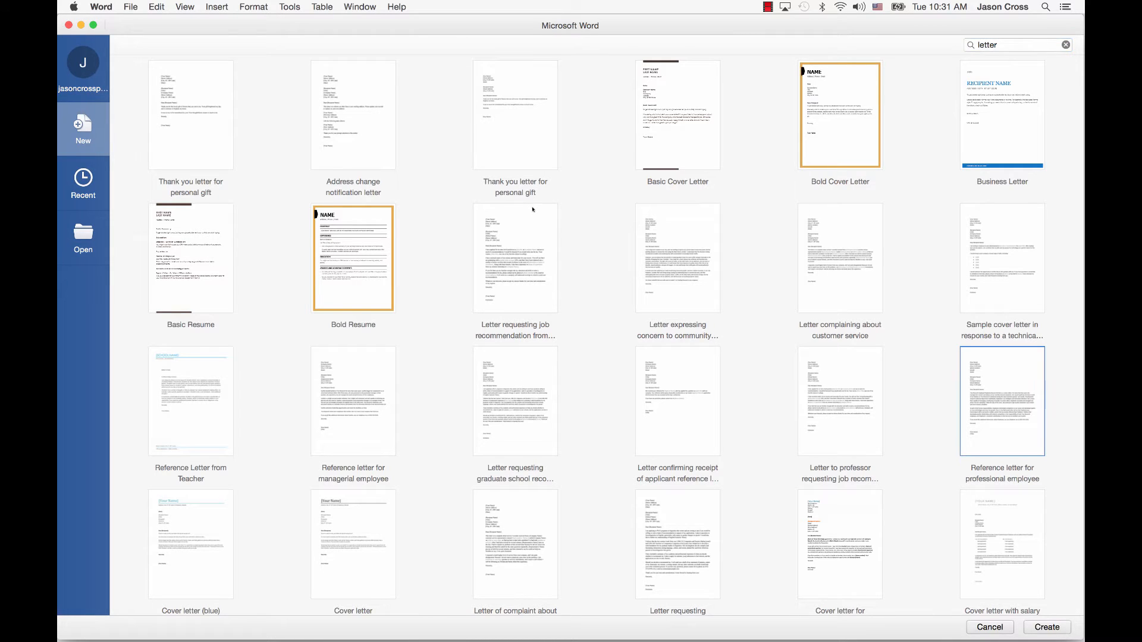
{"action": "key", "text": "Return"}
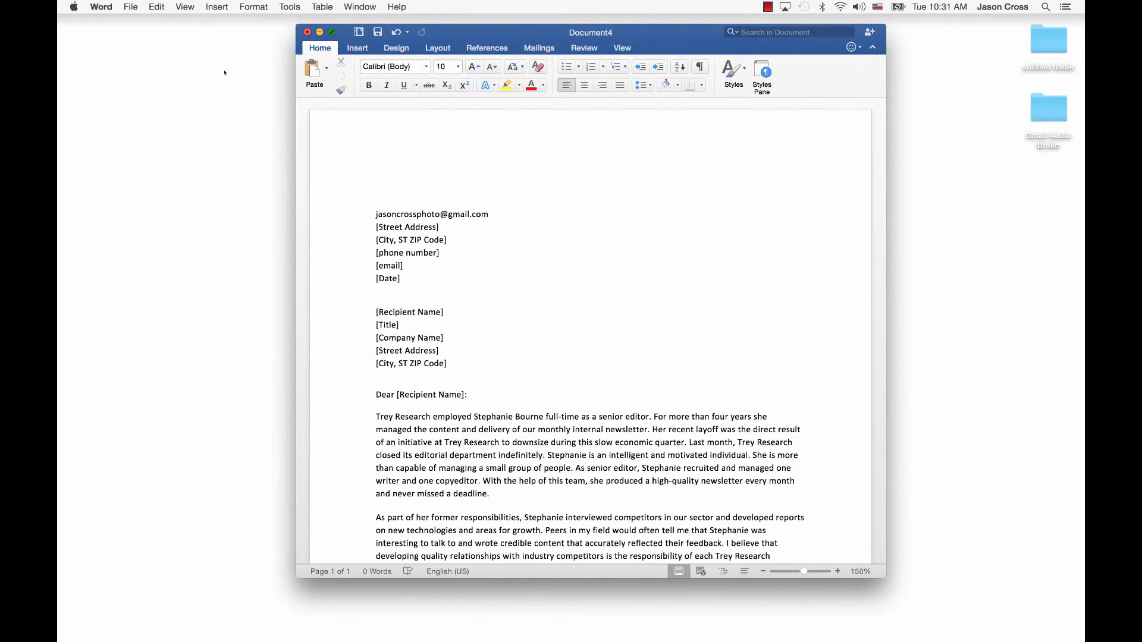
Expand the letter window to full screen and scroll through the sample letter
{"action": "left_click", "coordinate": [332, 32]}
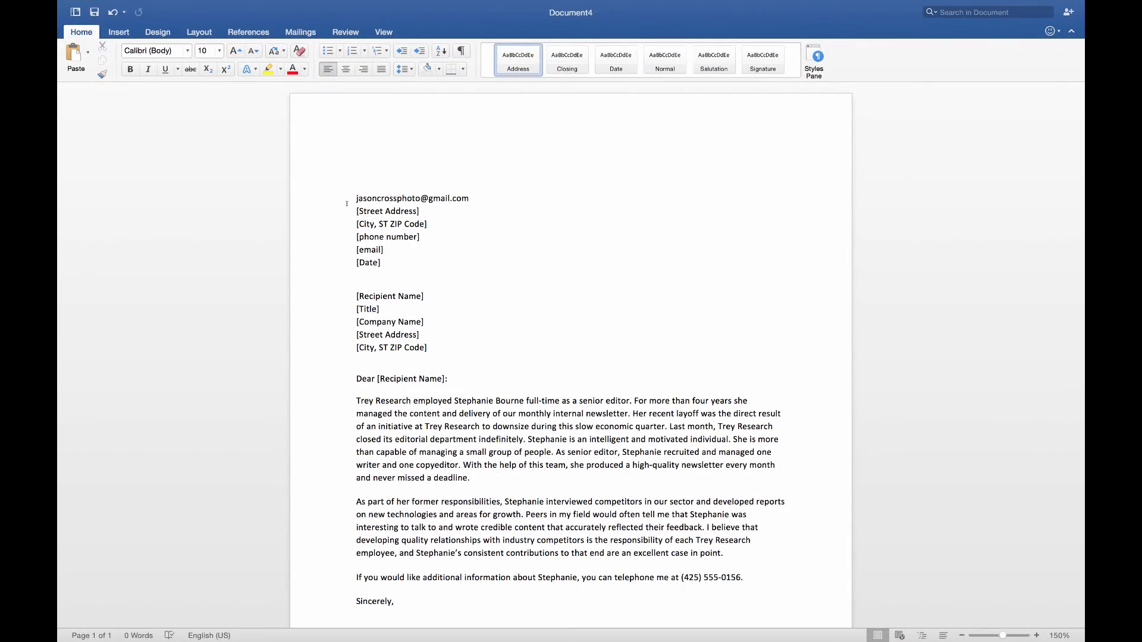
{"action": "scroll", "coordinate": [344, 167], "scroll_direction": "down", "scroll_amount": 1}
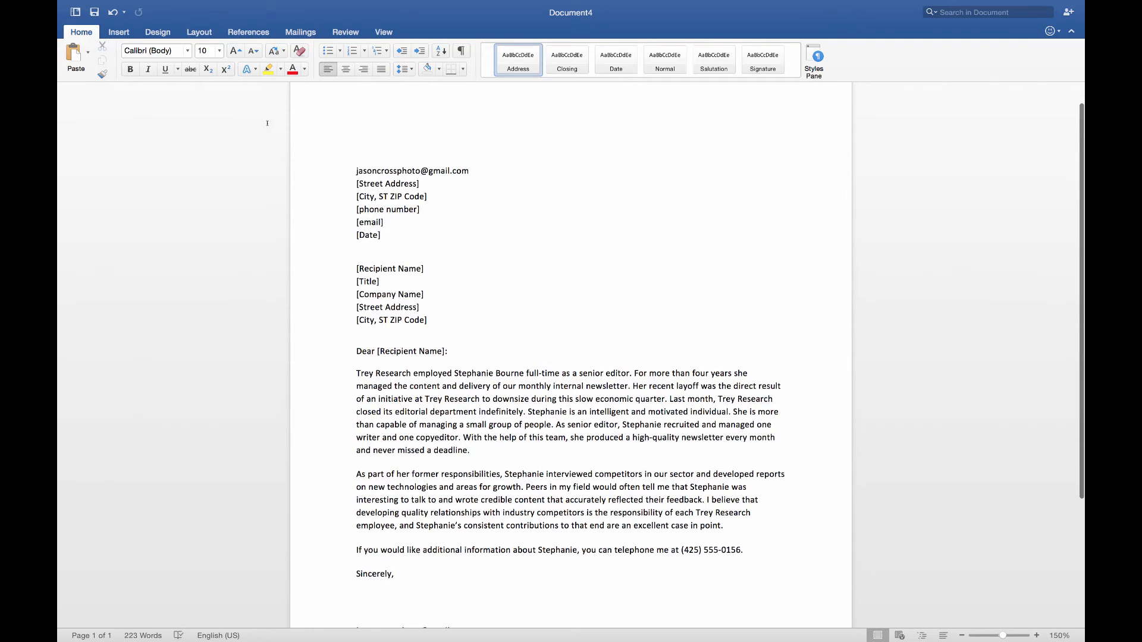
{"action": "scroll", "coordinate": [250, 121], "scroll_direction": "down", "scroll_amount": 2}
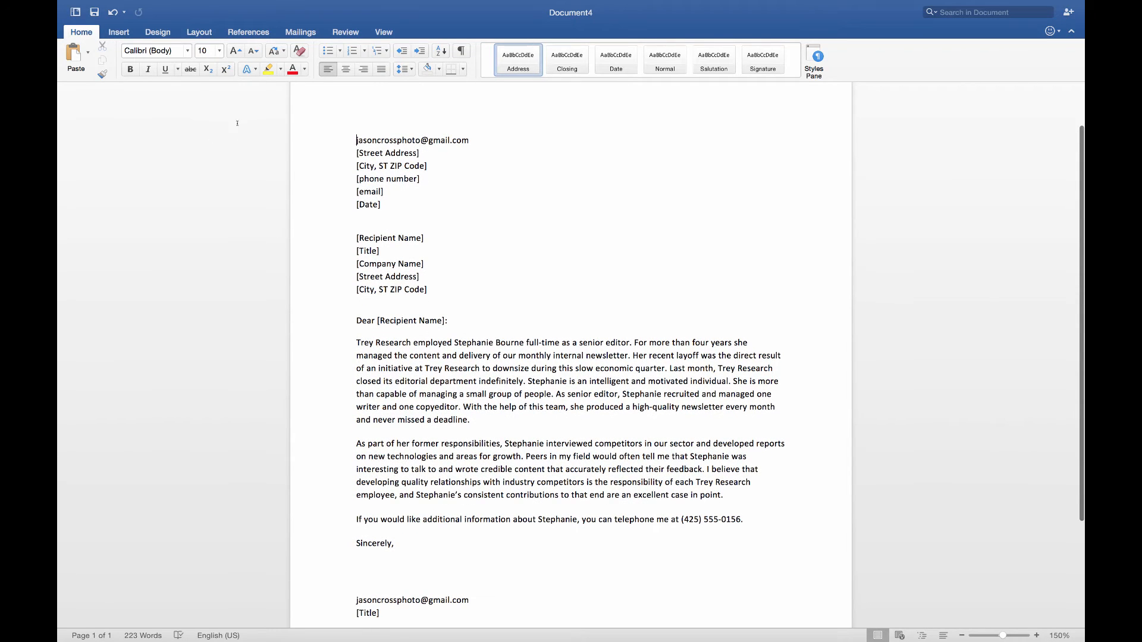
{"action": "scroll", "coordinate": [263, 133], "scroll_direction": "down", "scroll_amount": 5}
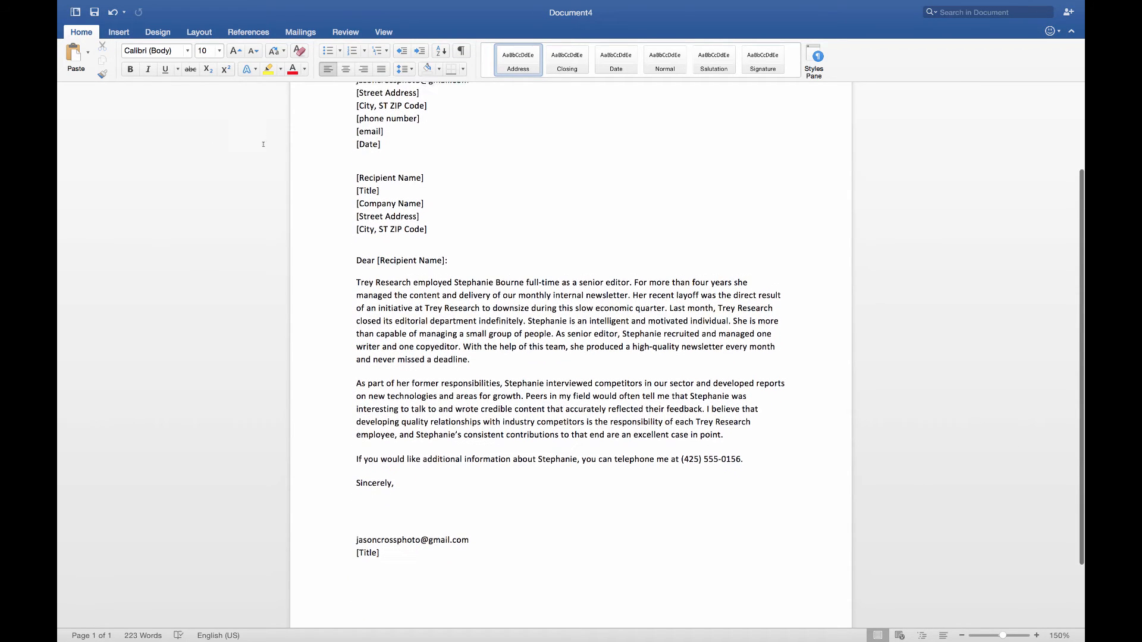
{"action": "scroll", "coordinate": [262, 134], "scroll_direction": "up", "scroll_amount": 7}
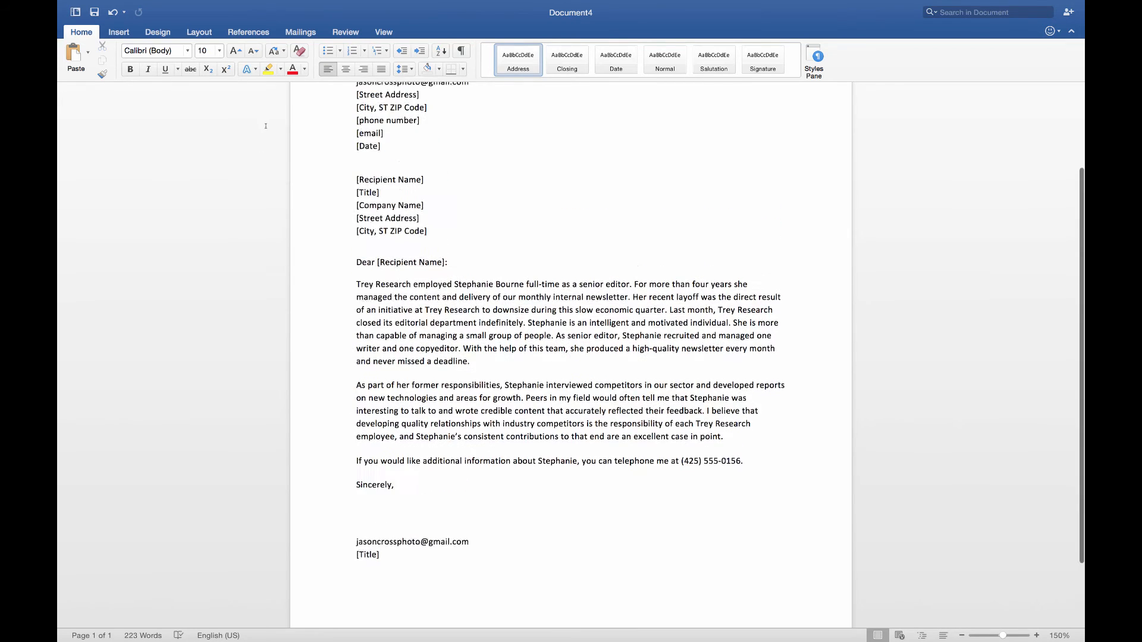
Delete the pre-filled e-mail line from the sender block at the top
{"action": "key", "text": "shift+Down"}
{"action": "key", "text": "shift+Down"}
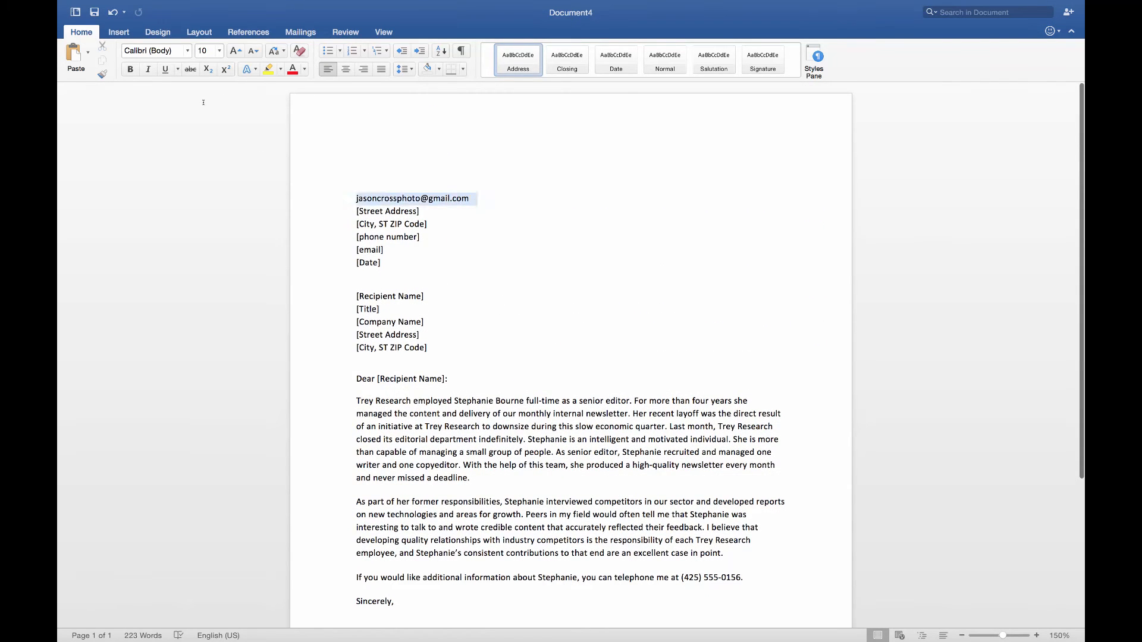
{"action": "key", "text": "Left"}
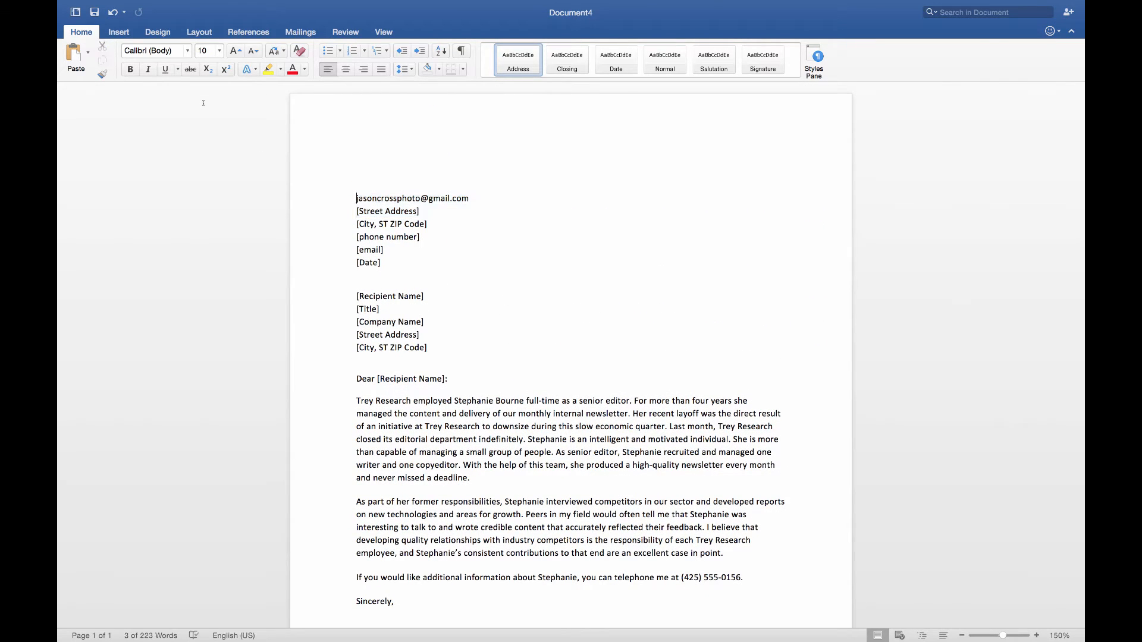
{"action": "key", "text": "shift+End"}
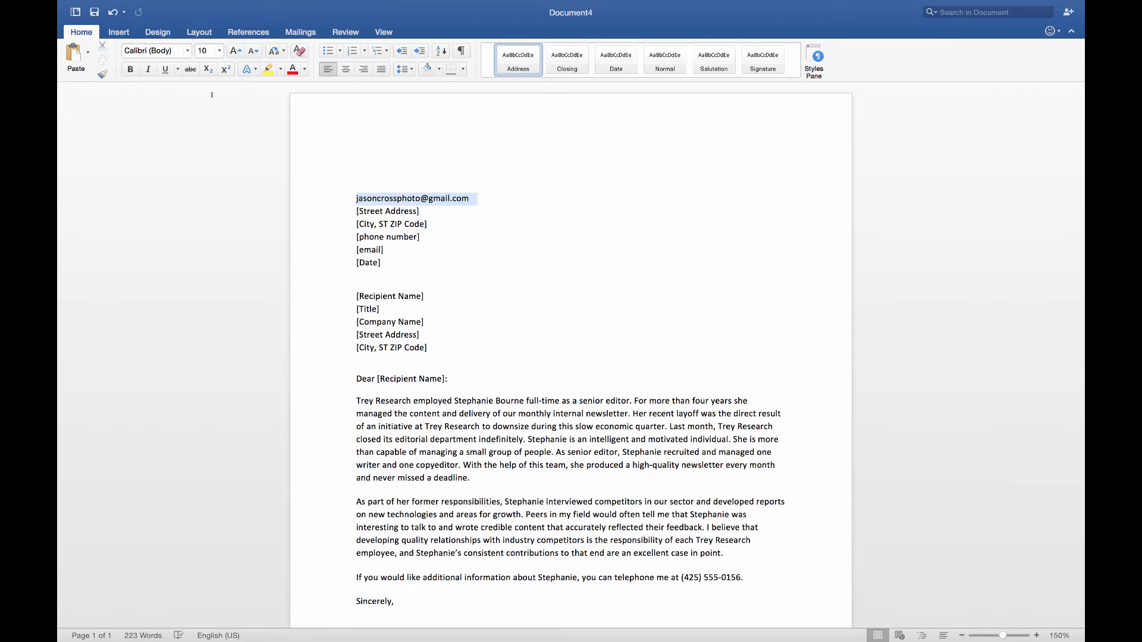
{"action": "key", "text": "BackSpace"}
Delete the e-mail line under Sincerely in the signature block
{"action": "scroll", "coordinate": [213, 97], "scroll_direction": "down", "scroll_amount": 5}
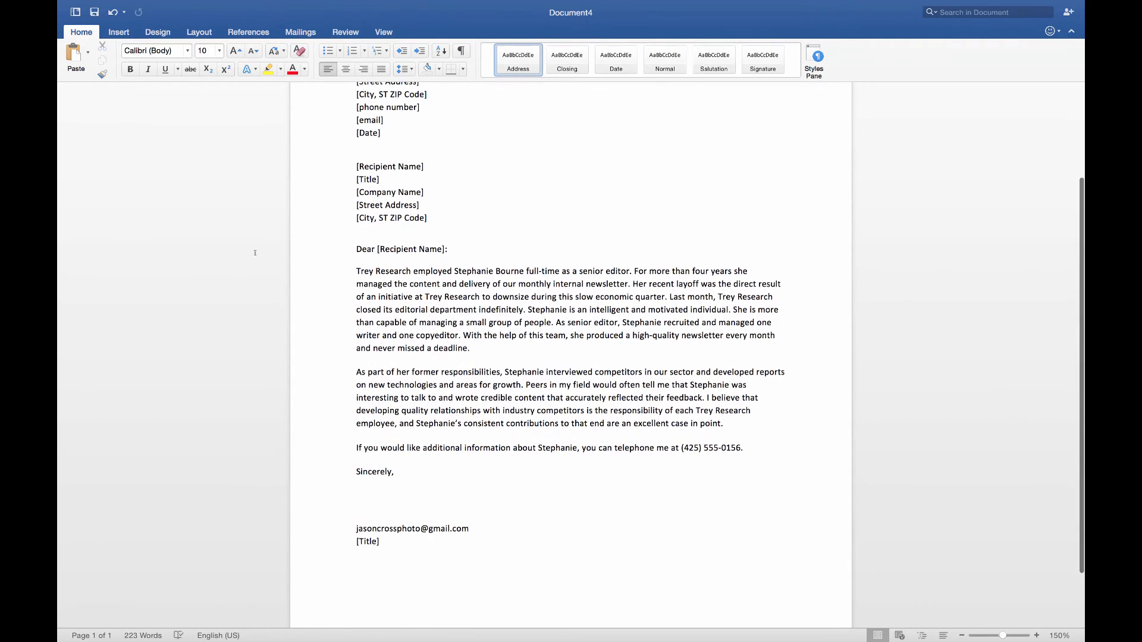
{"action": "key", "text": "shift+Home"}
{"action": "key", "text": "BackSpace"}
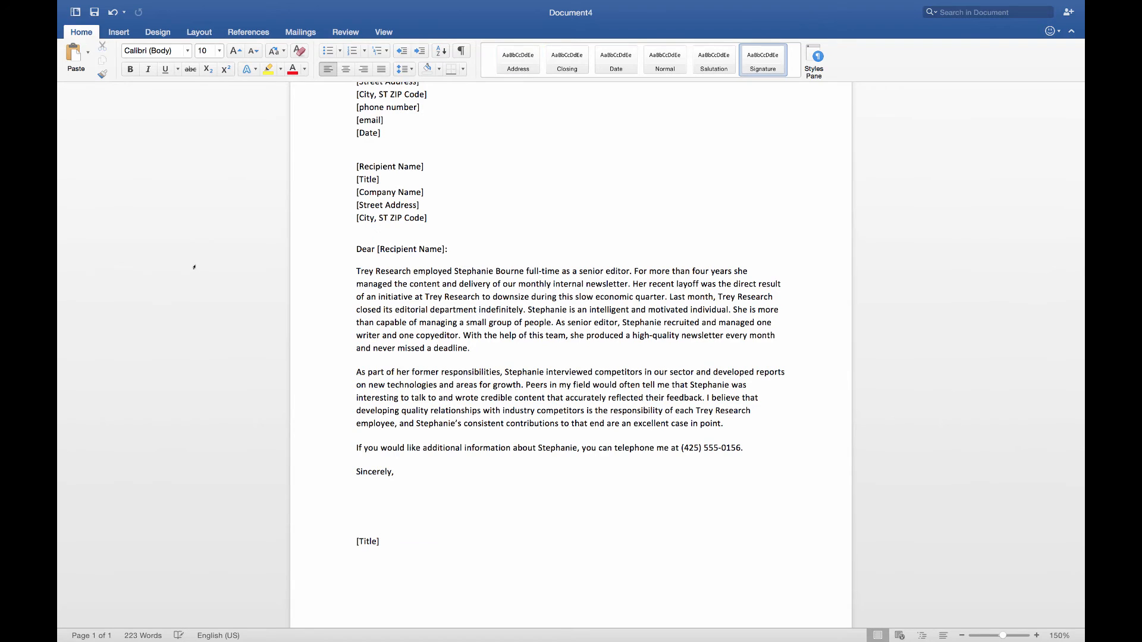
{"action": "scroll", "coordinate": [249, 118], "scroll_direction": "up", "scroll_amount": 5}
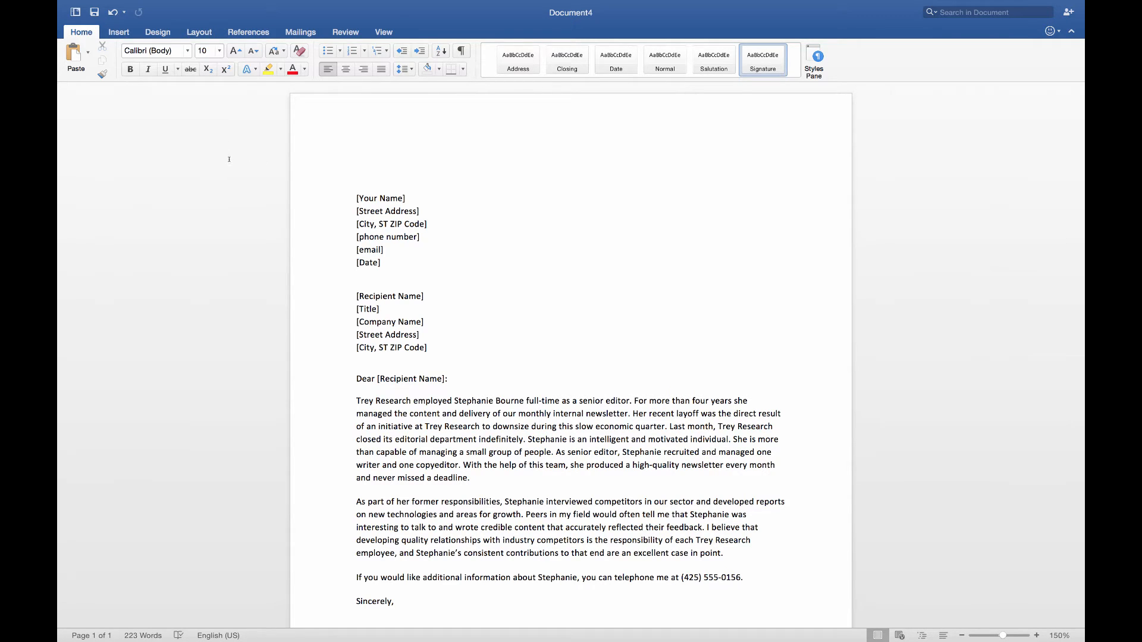
{"action": "scroll", "coordinate": [229, 159], "scroll_direction": "down", "scroll_amount": 3}
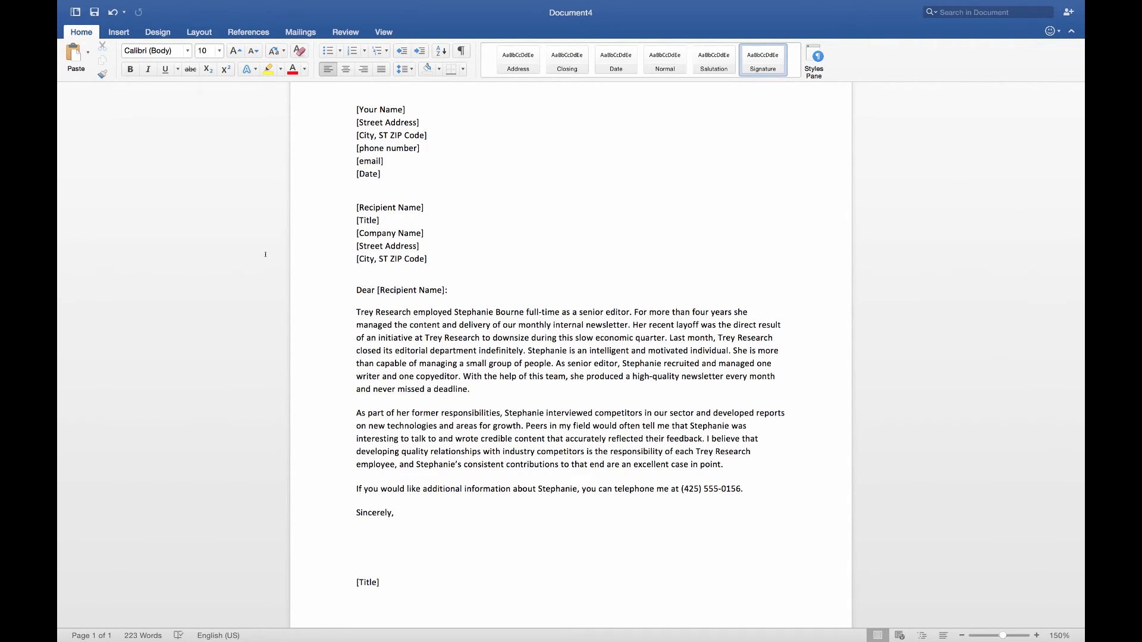
{"action": "scroll", "coordinate": [265, 254], "scroll_direction": "down", "scroll_amount": 5}
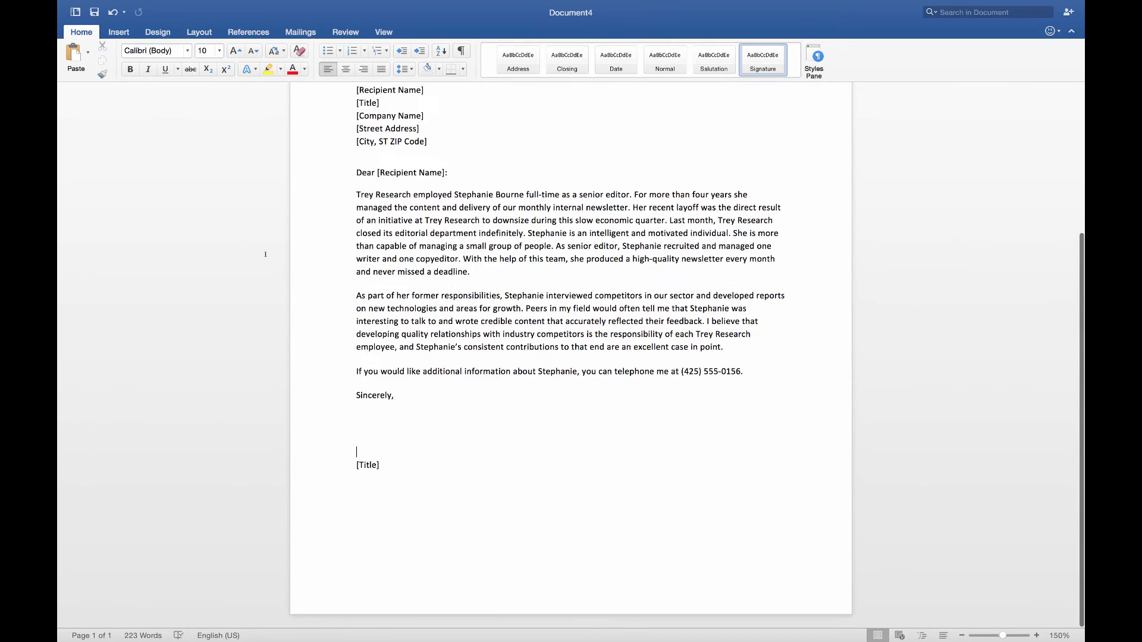
{"action": "scroll", "coordinate": [265, 254], "scroll_direction": "up", "scroll_amount": 8}
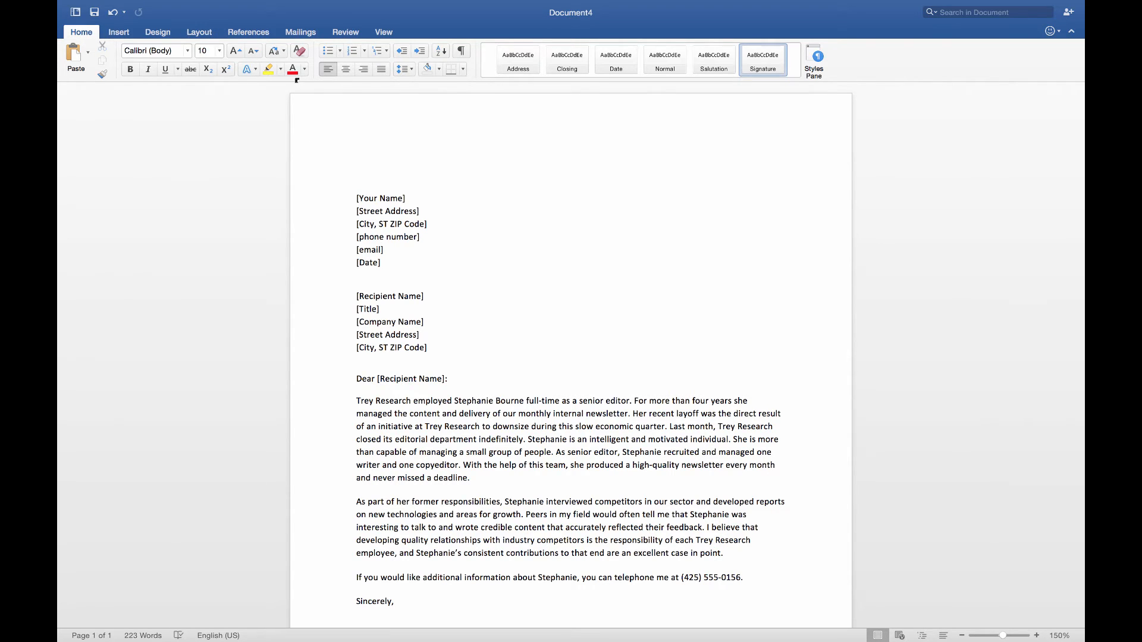
{"action": "scroll", "coordinate": [306, 134], "scroll_direction": "down", "scroll_amount": 3}
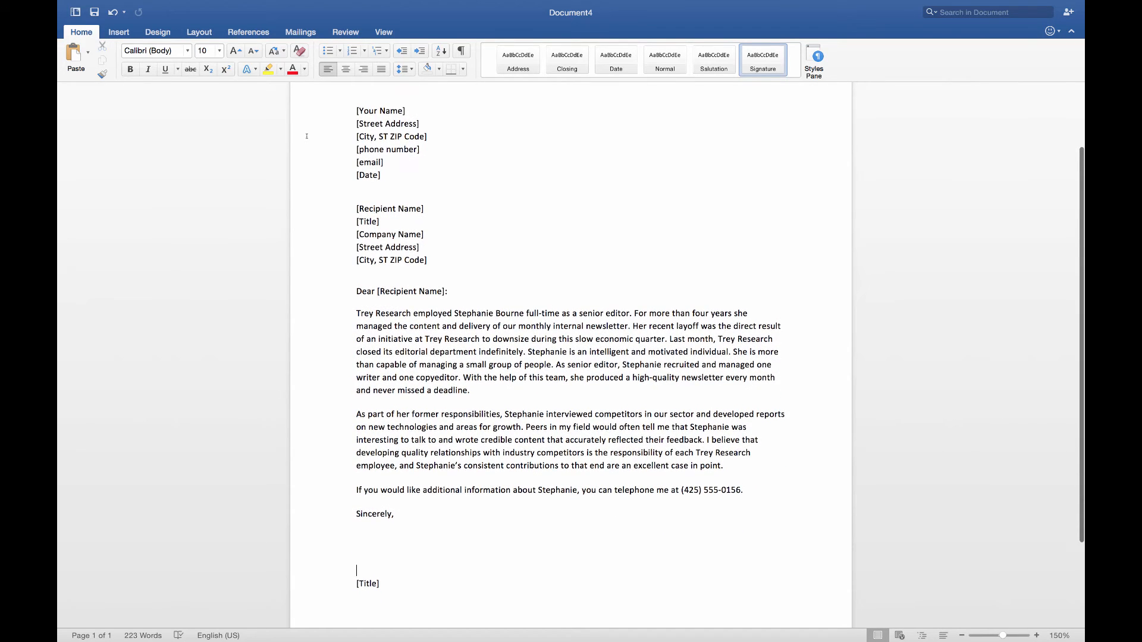
{"action": "scroll", "coordinate": [307, 136], "scroll_direction": "up", "scroll_amount": 1}
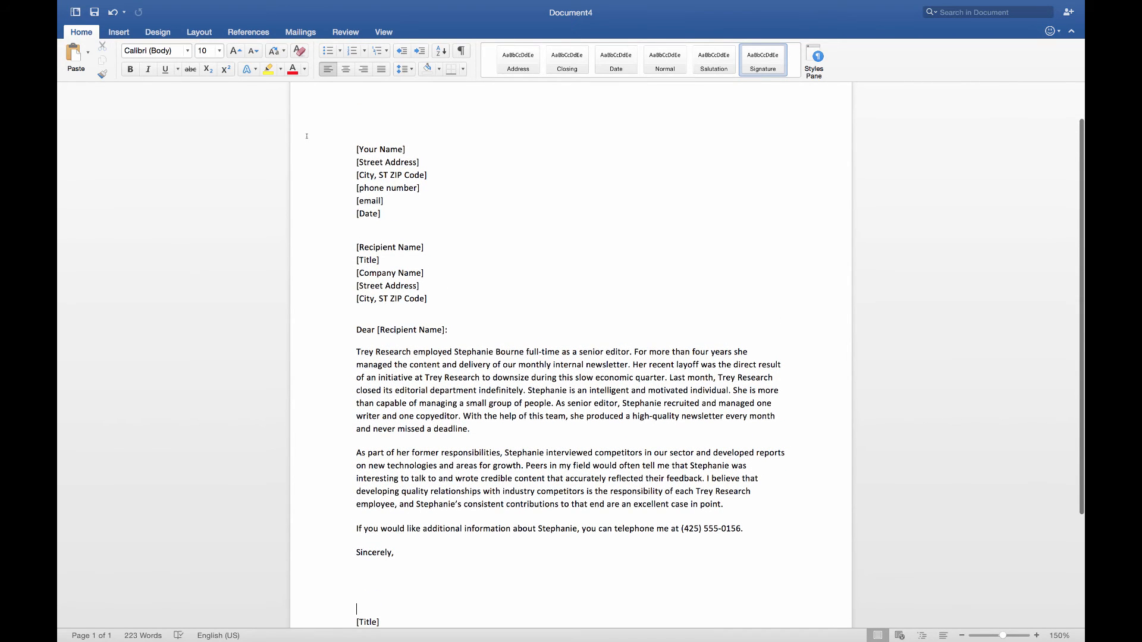
Replace the sender name, street address and city placeholders with the sender's details
{"action": "left_click", "coordinate": [399, 150]}
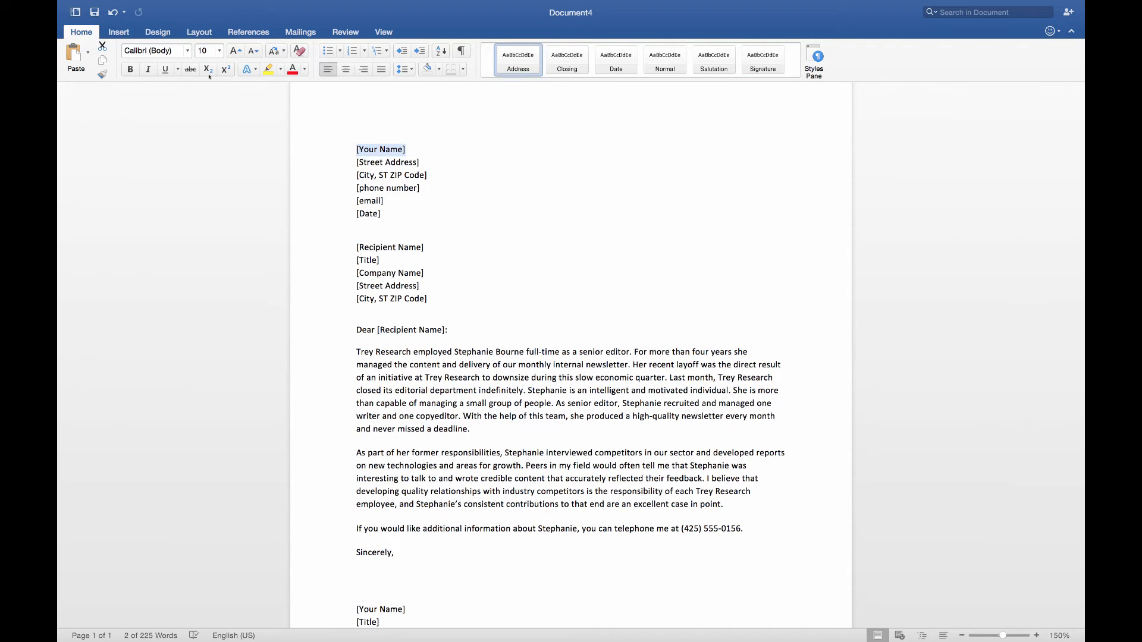
{"action": "left_click", "coordinate": [393, 162]}
{"action": "type", "text": "123 Internet Way"}
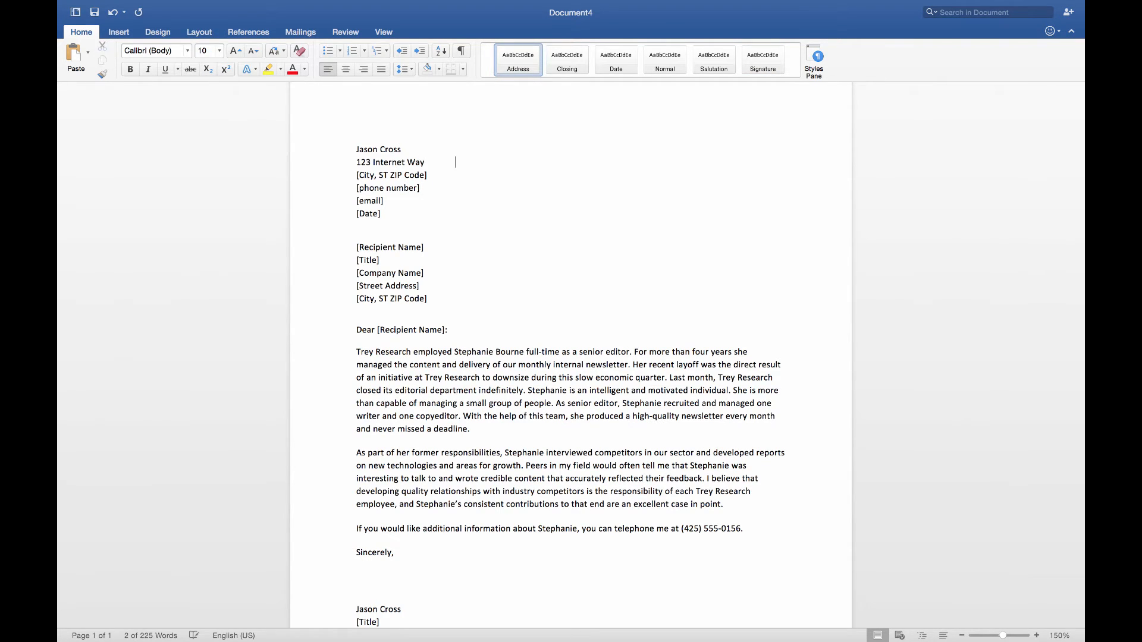
{"action": "left_click", "coordinate": [395, 175]}
{"action": "type", "text": "Somewhere USA"}
Enter the sender's phone number and e-mail address, and date the letter September 1, 2015
{"action": "left_click", "coordinate": [393, 188]}
{"action": "type", "text": "4"}
{"action": "key", "text": "BackSpace"}
{"action": "type", "text": "555-555-5555"}
{"action": "left_click", "coordinate": [370, 201]}
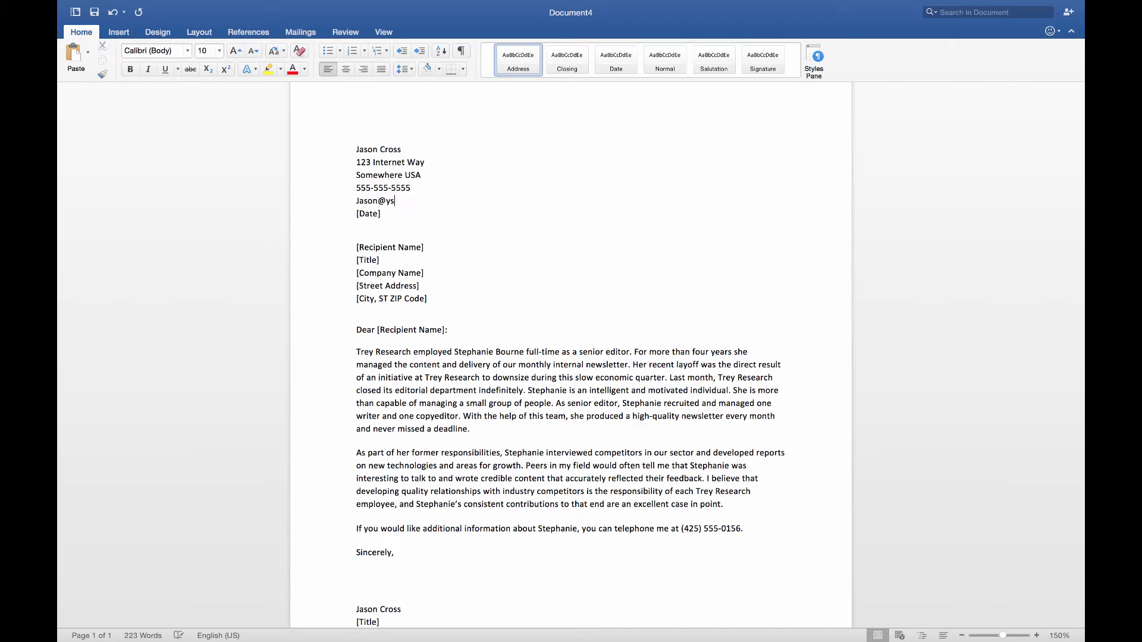
{"action": "left_click", "coordinate": [368, 213]}
{"action": "type", "text": "September 1, 2015"}
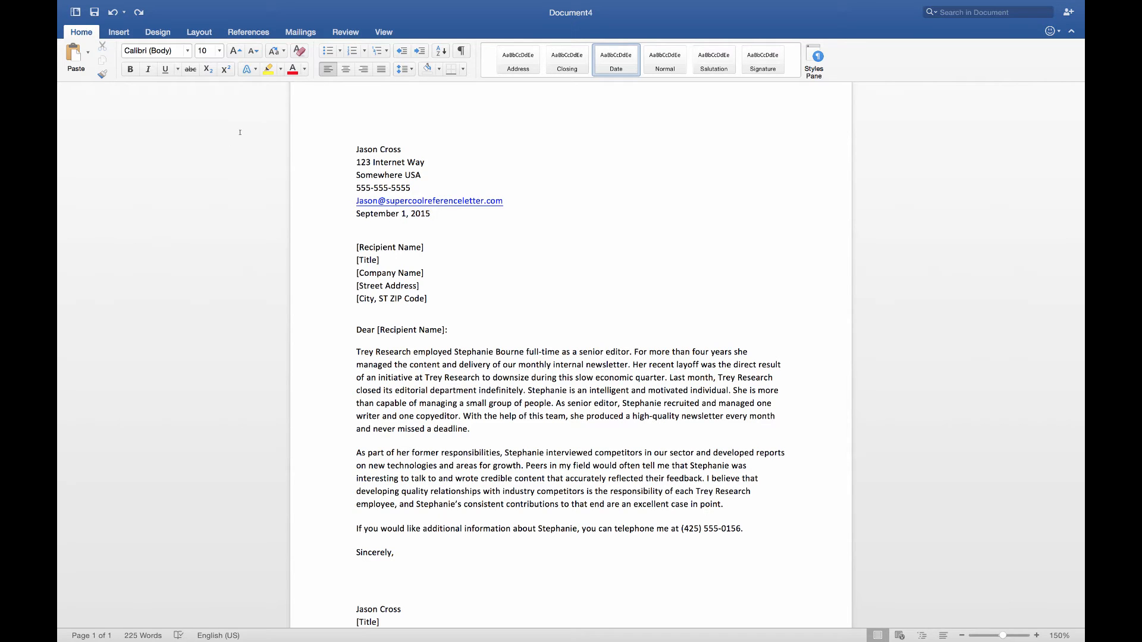
Enter the recipient's name, title 'Office of Education' and company 'Super School of Technology'
{"action": "key", "text": "Down"}
{"action": "key", "text": "Down"}
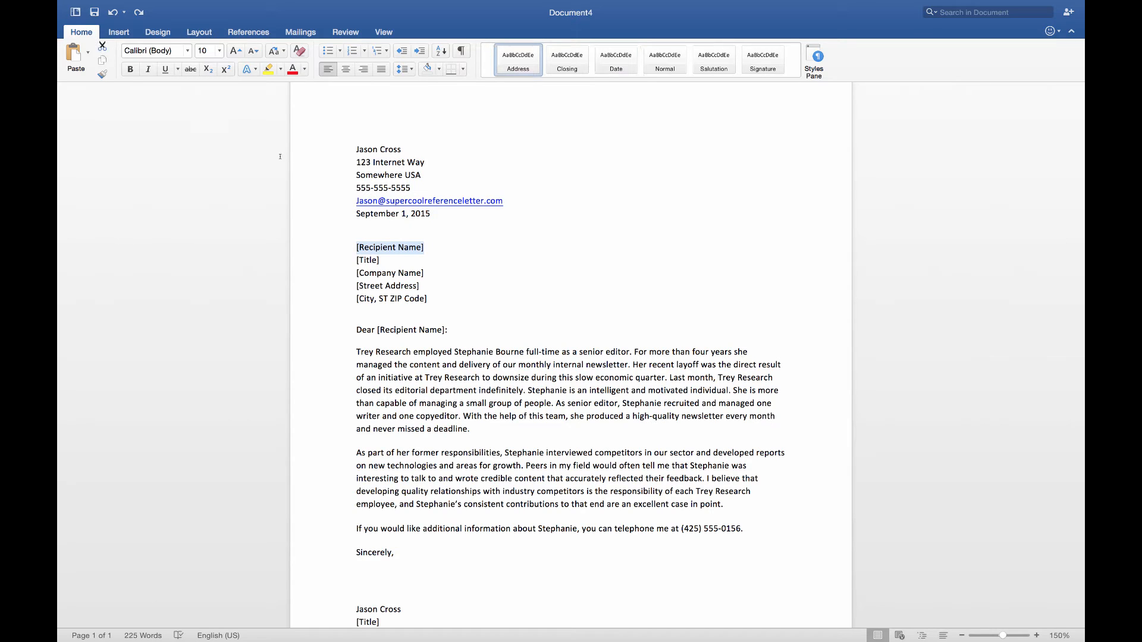
{"action": "type", "text": "Mrs. Kind"}
{"action": "key", "text": "Down"}
{"action": "type", "text": "Office of Education"}
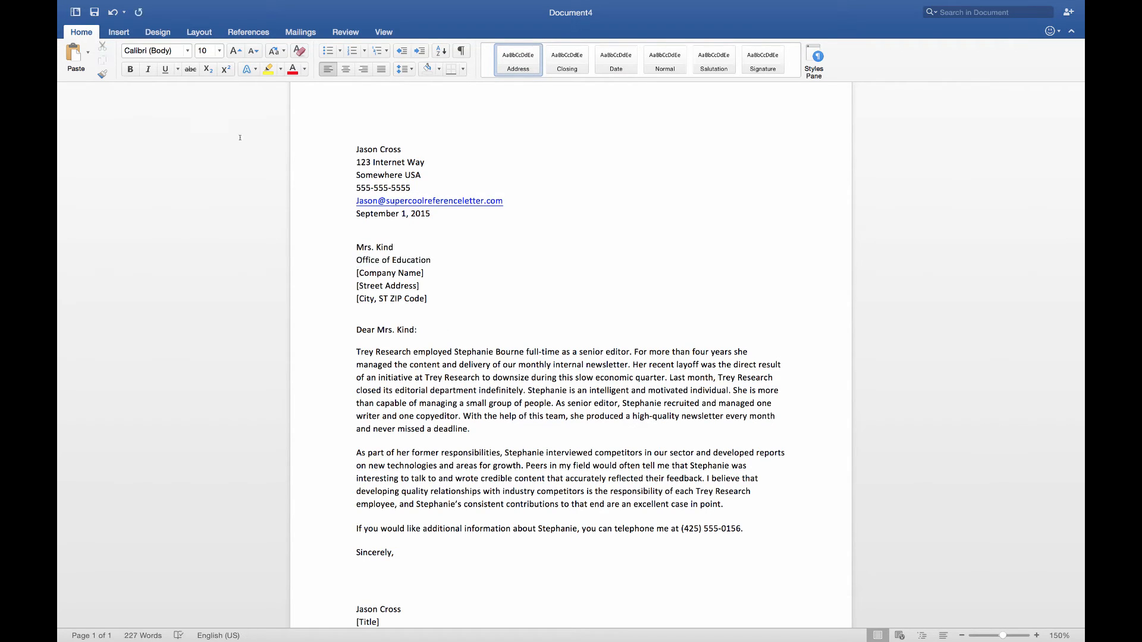
{"action": "key", "text": "Down"}
{"action": "type", "text": "Super School of Technology"}
Fill in the recipient's street and city, state and ZIP lines, then select the greeting name
{"action": "key", "text": "Down"}
{"action": "type", "text": "Somewhere"}
{"action": "key", "text": "Down"}
{"action": "key", "text": "BackSpace"}
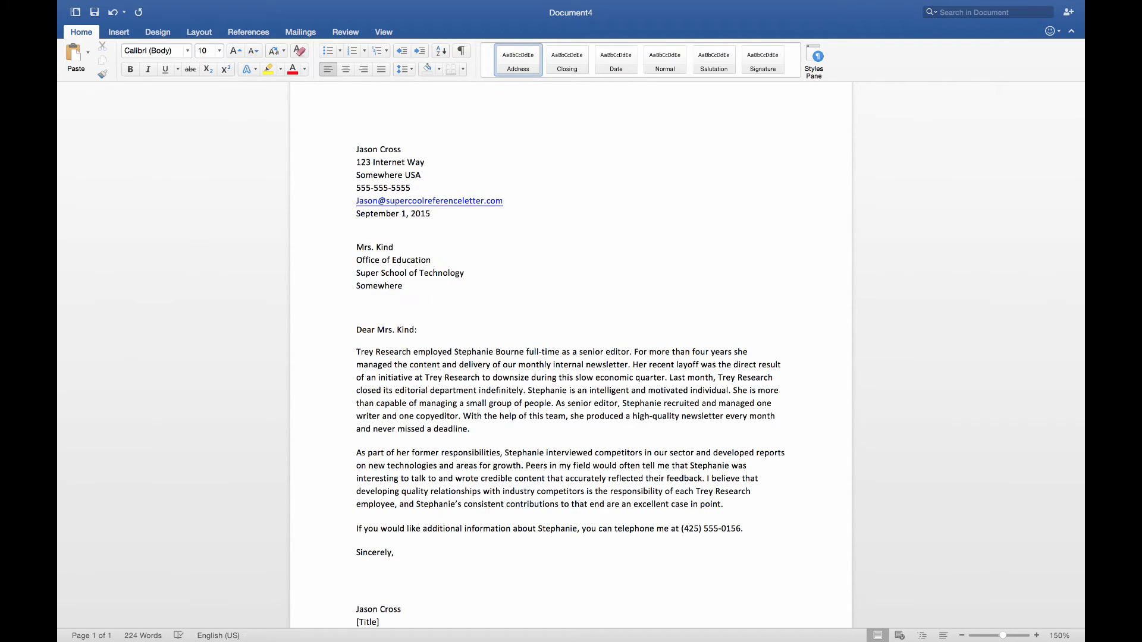
{"action": "type", "text": "A Place in the USA, 80000"}
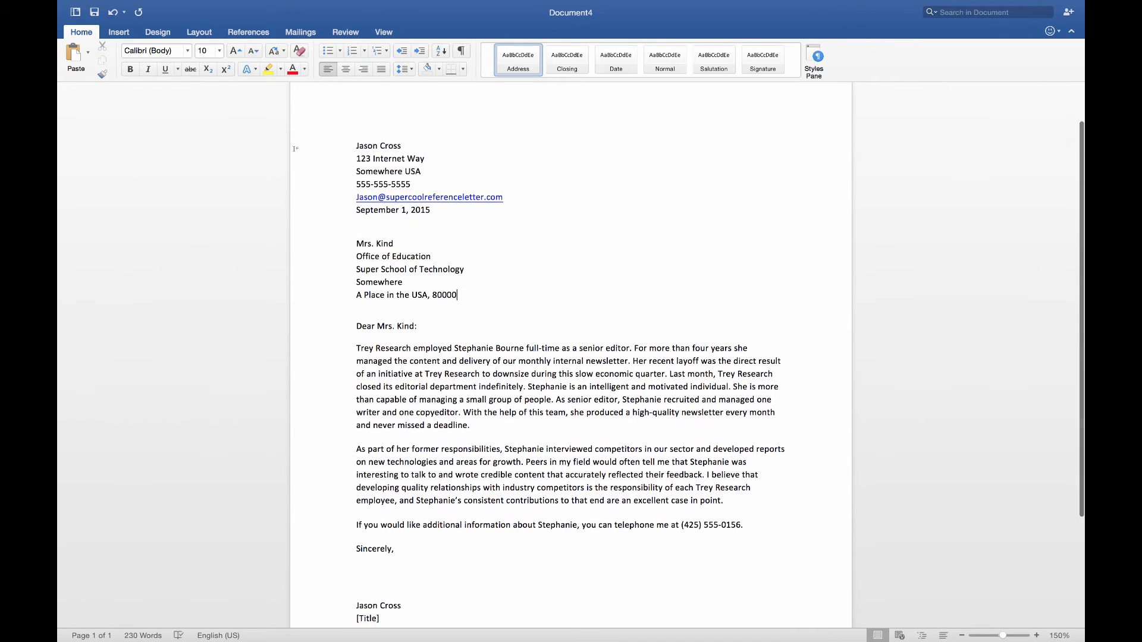
{"action": "scroll", "coordinate": [294, 149], "scroll_direction": "down", "scroll_amount": 3}
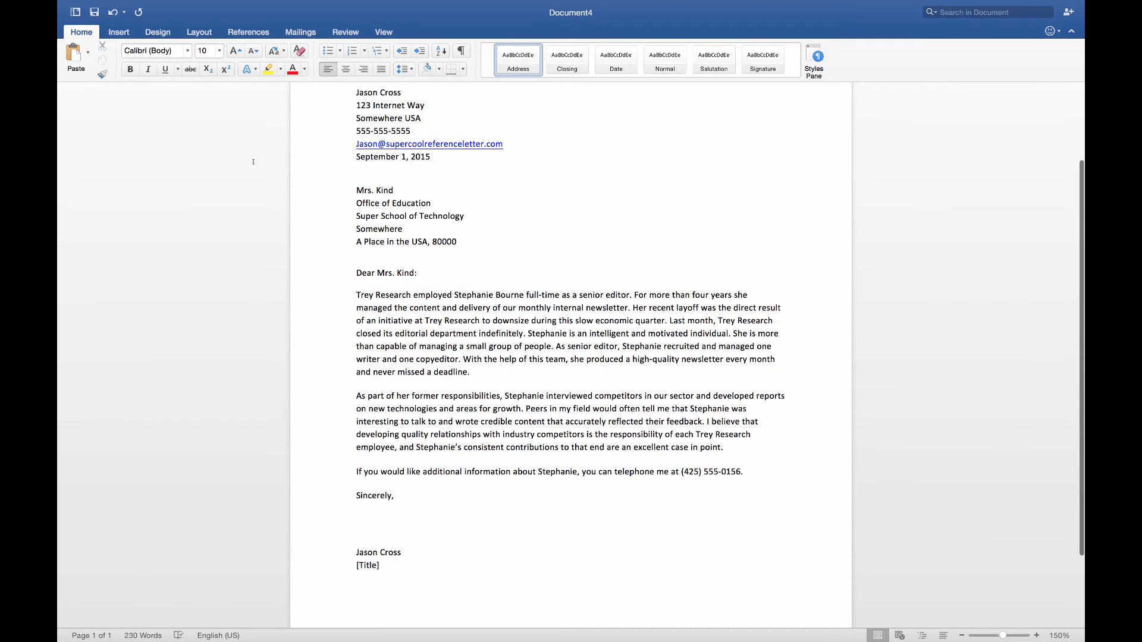
{"action": "mouse_move", "coordinate": [414, 273]}
{"action": "left_mouse_down"}
{"action": "mouse_move", "coordinate": [357, 273]}
{"action": "mouse_move", "coordinate": [414, 273]}
{"action": "left_mouse_up"}
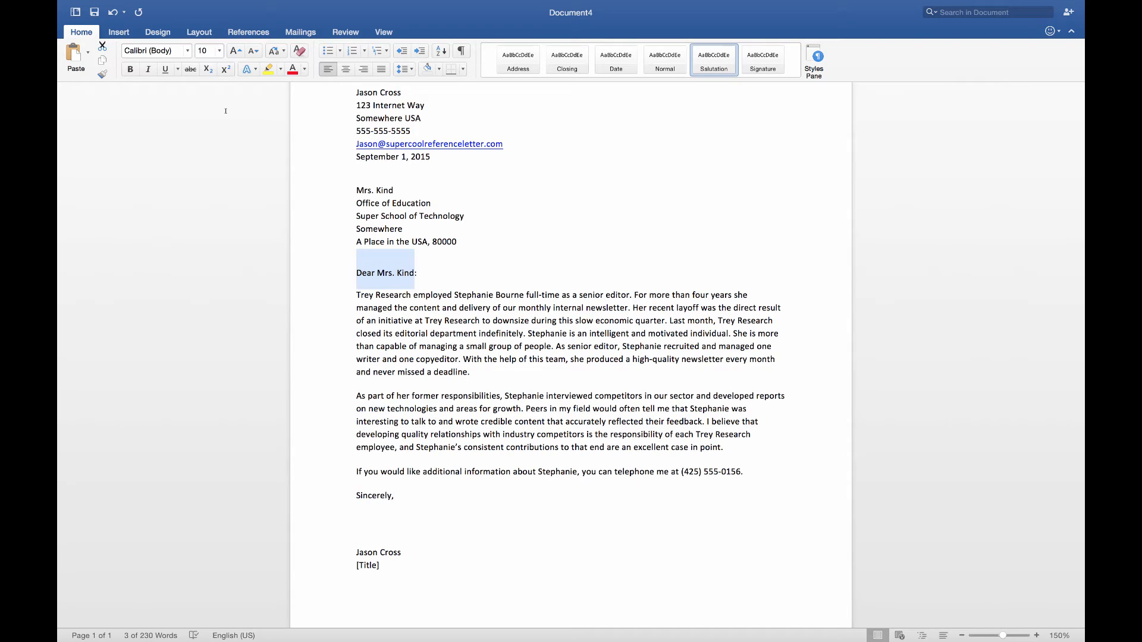
Select and delete the template's sample body paragraphs, starting at Trey Research
{"action": "key", "text": "Right"}
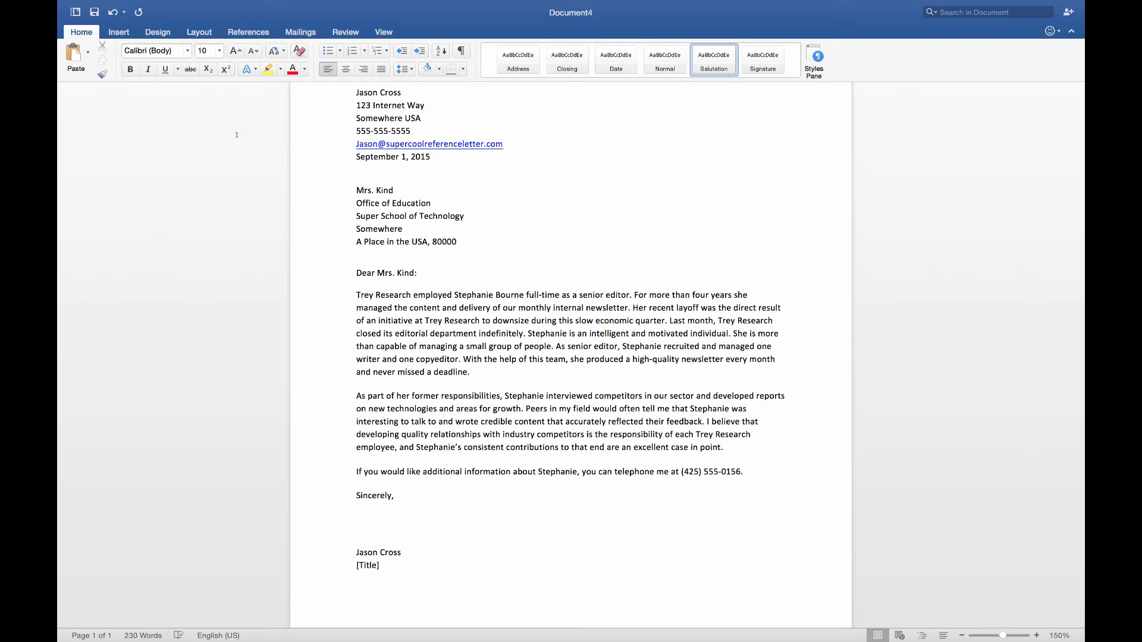
{"action": "key", "text": "Down"}
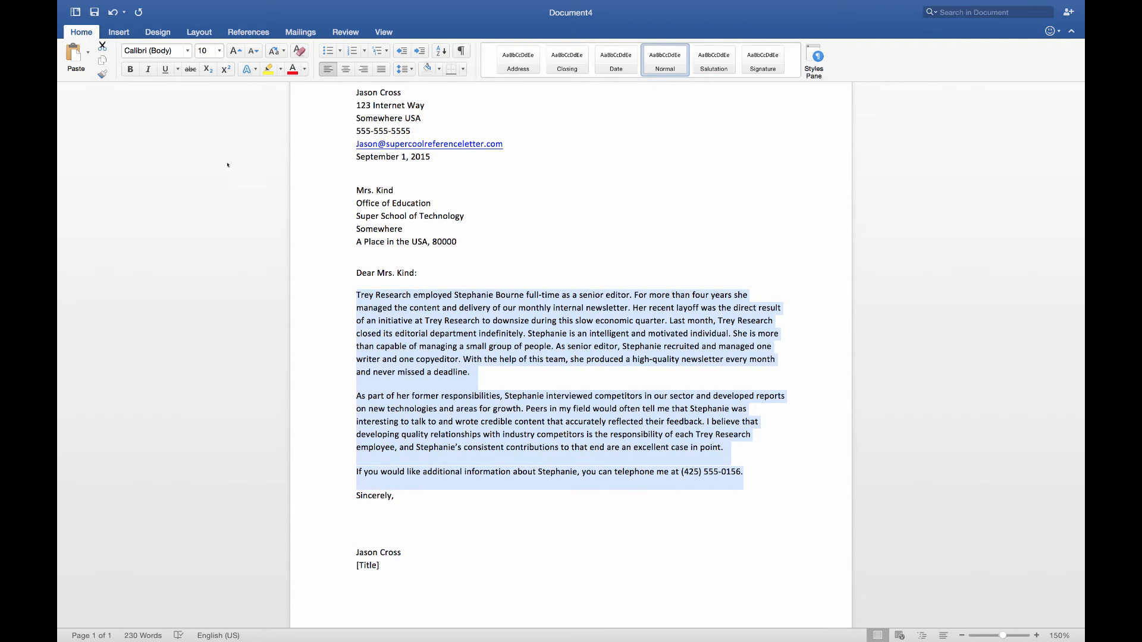
{"action": "key", "text": "Down"}
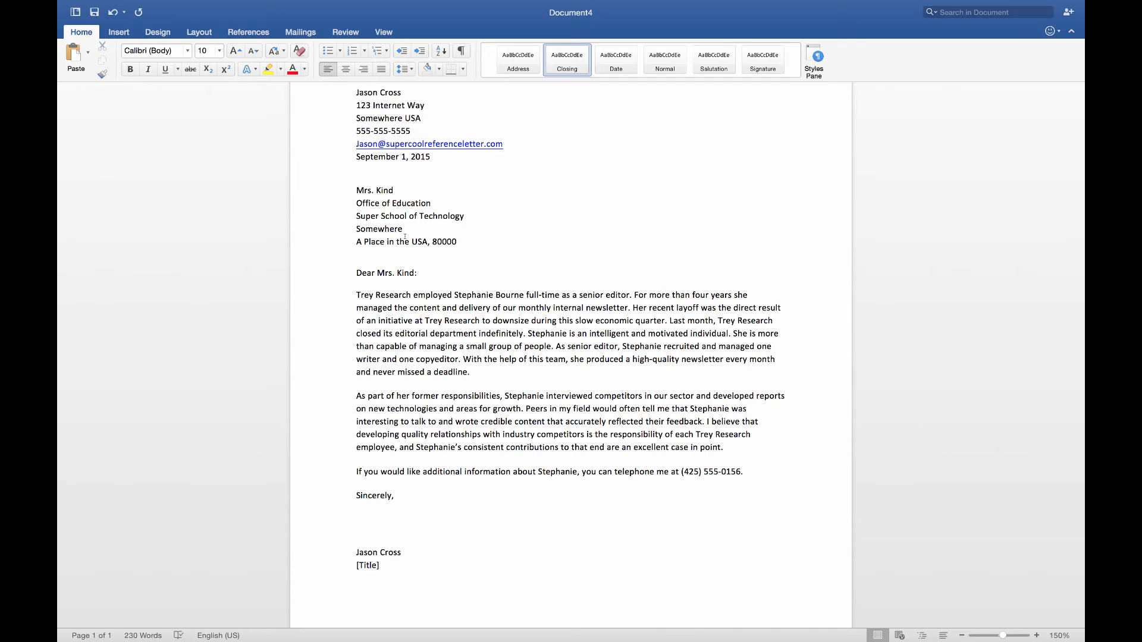
{"action": "key", "text": "BackSpace"}
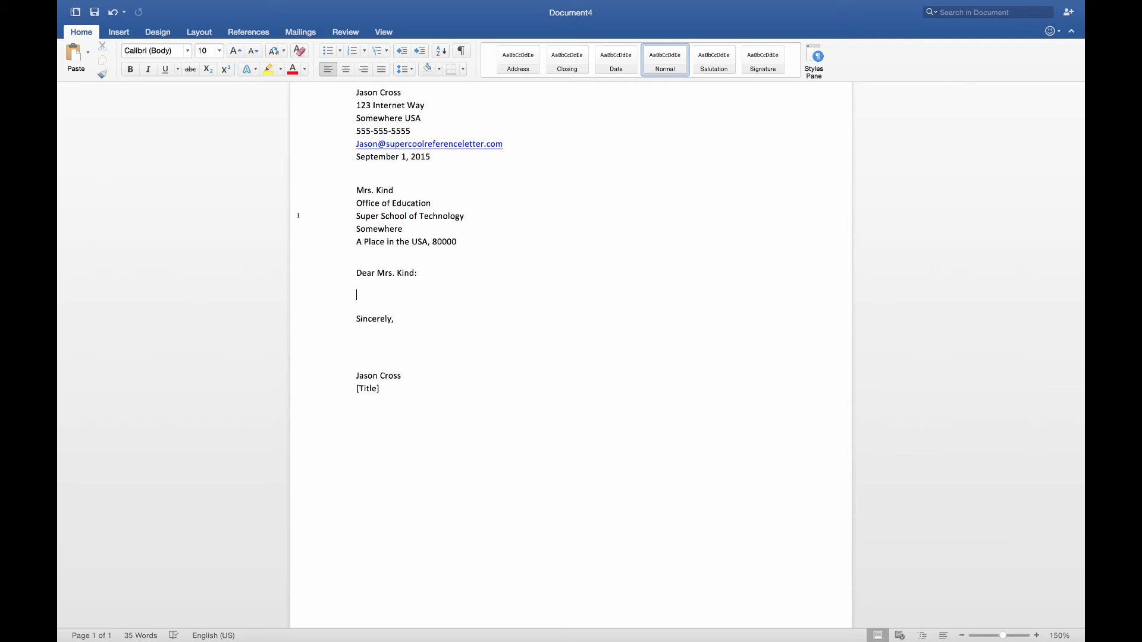
Type three body paragraphs: how you know the person, specific examples of fit, and a positive statement
{"action": "type", "text": "This is where you type how you know this person and why you"}
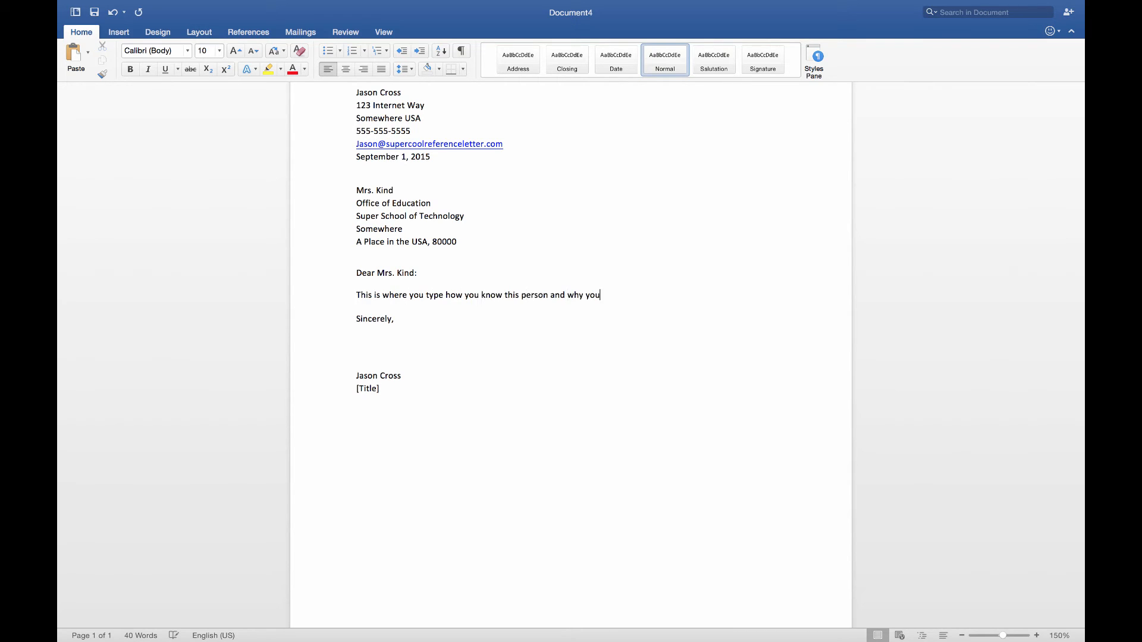
{"action": "type", "text": "r opinion matters.  2-3 sentences is perfect."}
{"action": "key", "text": "Return"}
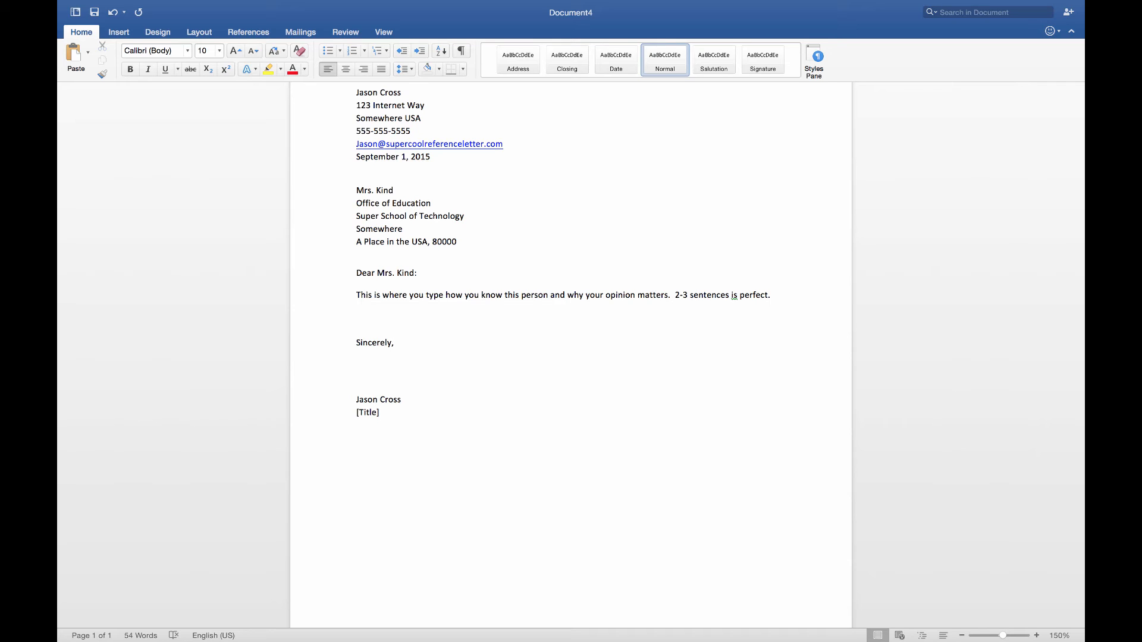
{"action": "type", "text": "Specific examples of how he/she is the perfect candidate for the position."}
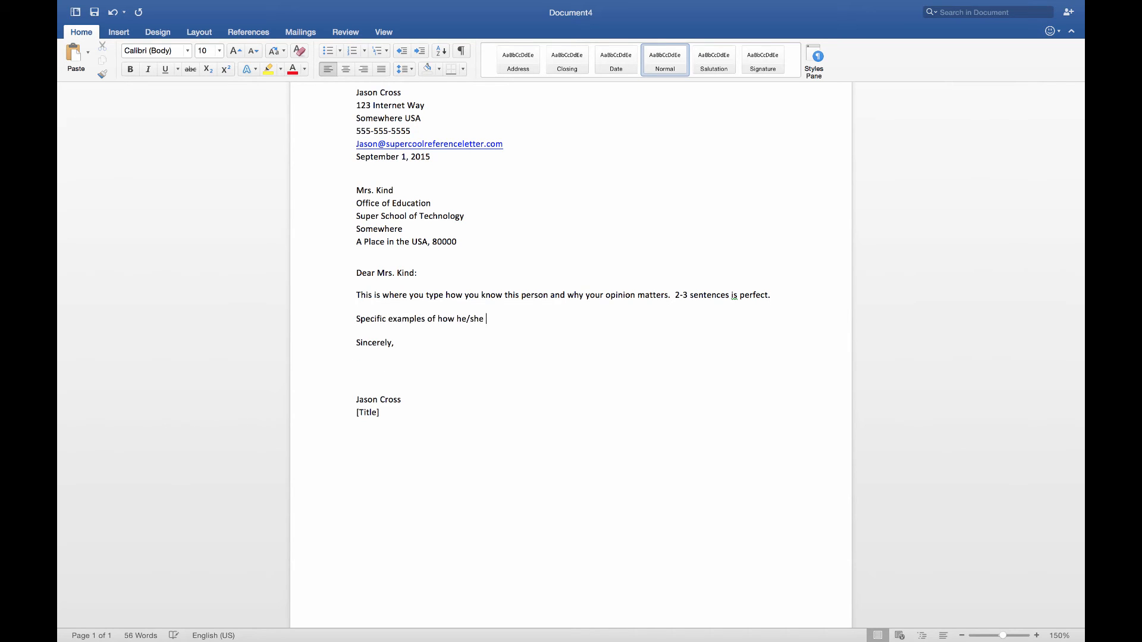
{"action": "key", "text": "Return"}
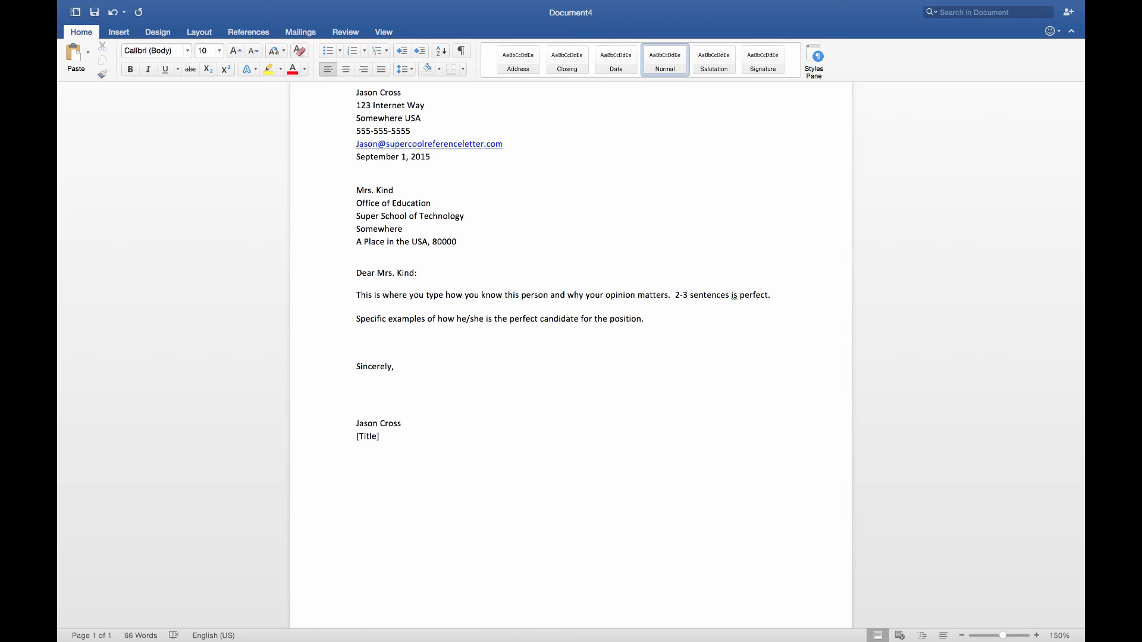
{"action": "type", "text": "Positive statement about this person and why they are valuable."}
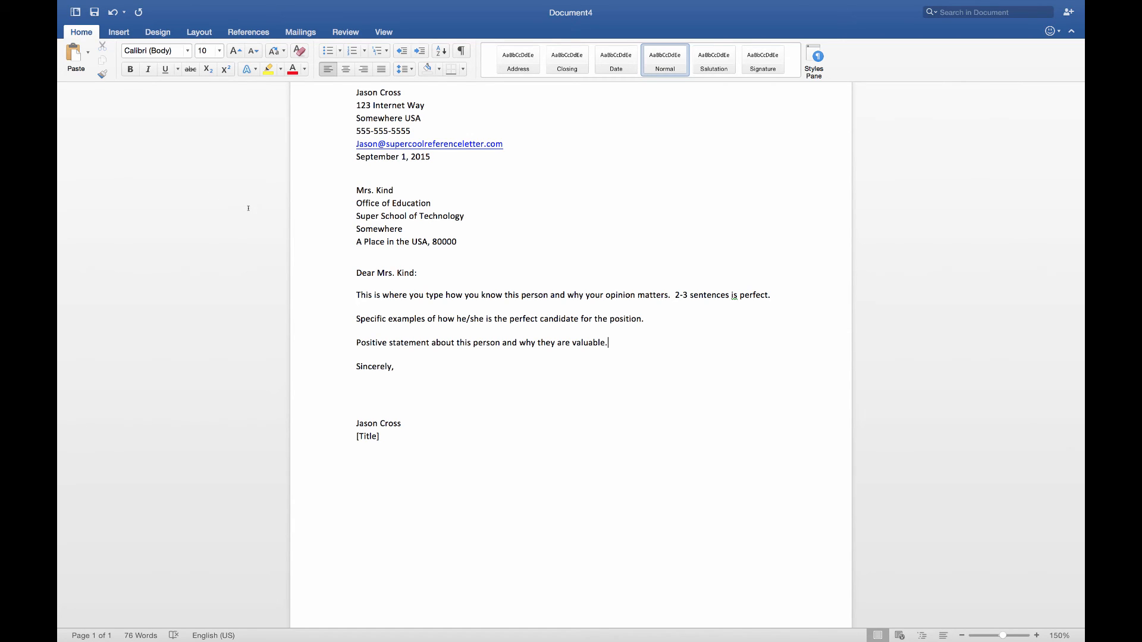
{"action": "scroll", "coordinate": [248, 208], "scroll_direction": "up", "scroll_amount": 1}
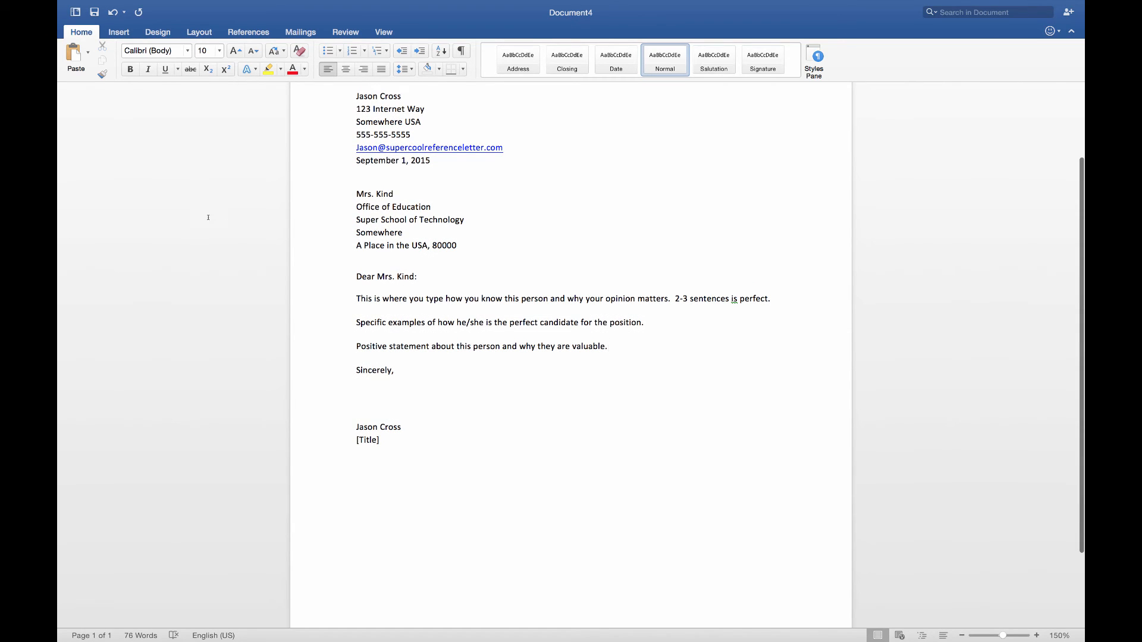
Replace the signer's [Title] placeholder with 'Teacher, Super Cool School'
{"action": "key", "text": "Down"}
{"action": "key", "text": "Down"}
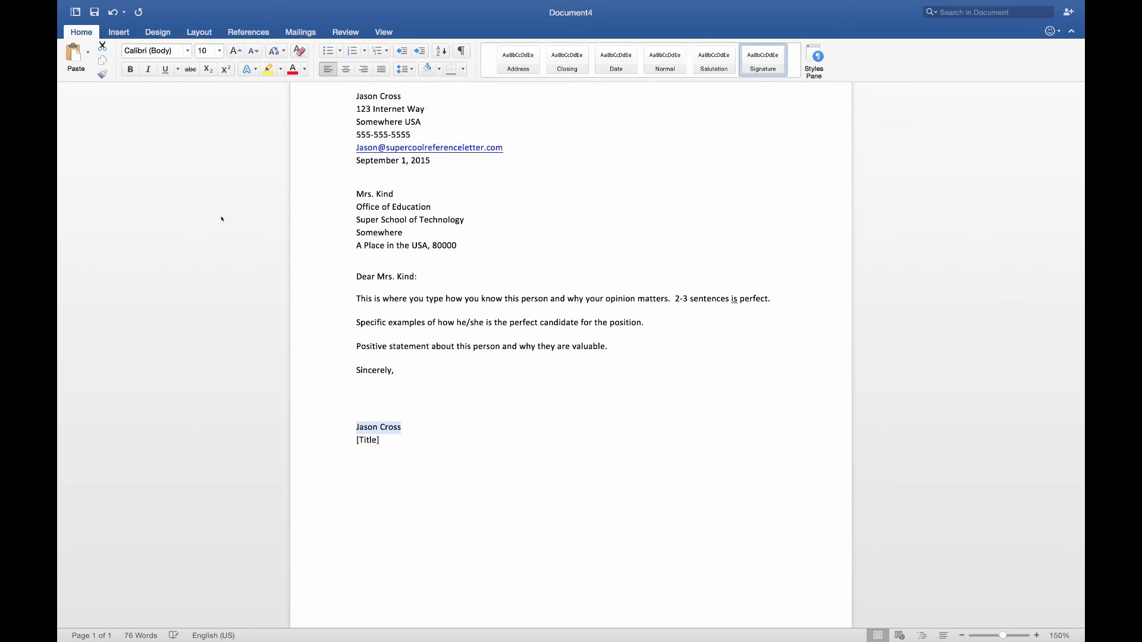
{"action": "key", "text": "Down"}
{"action": "key", "text": "Left"}
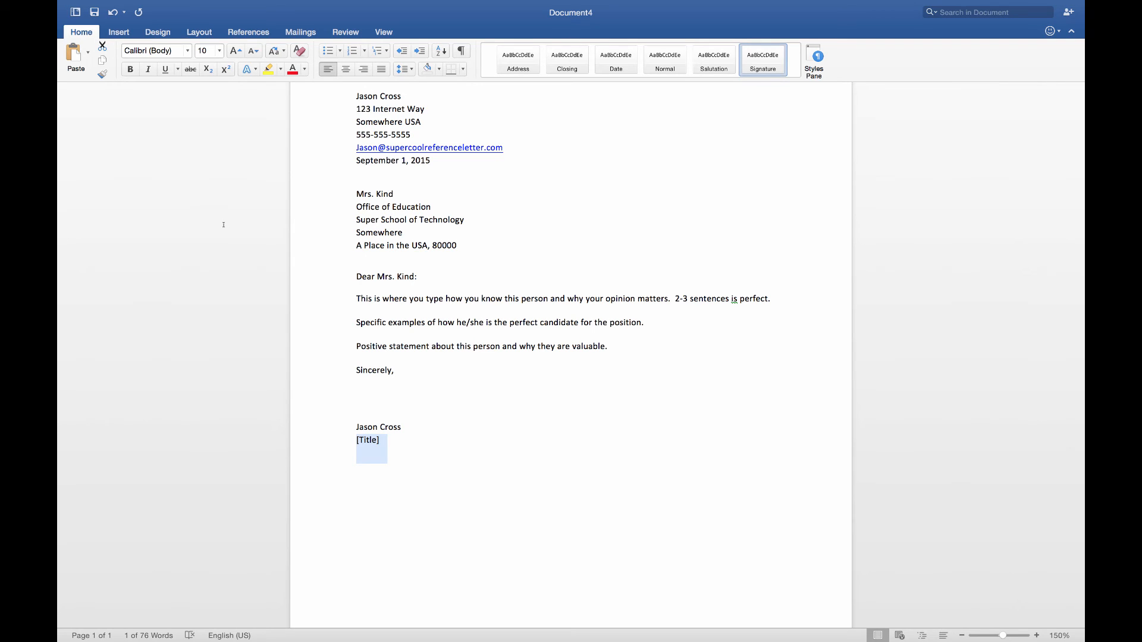
{"action": "type", "text": "Teacher, Super Cool School"}
{"action": "scroll", "coordinate": [299, 187], "scroll_direction": "up", "scroll_amount": 3}
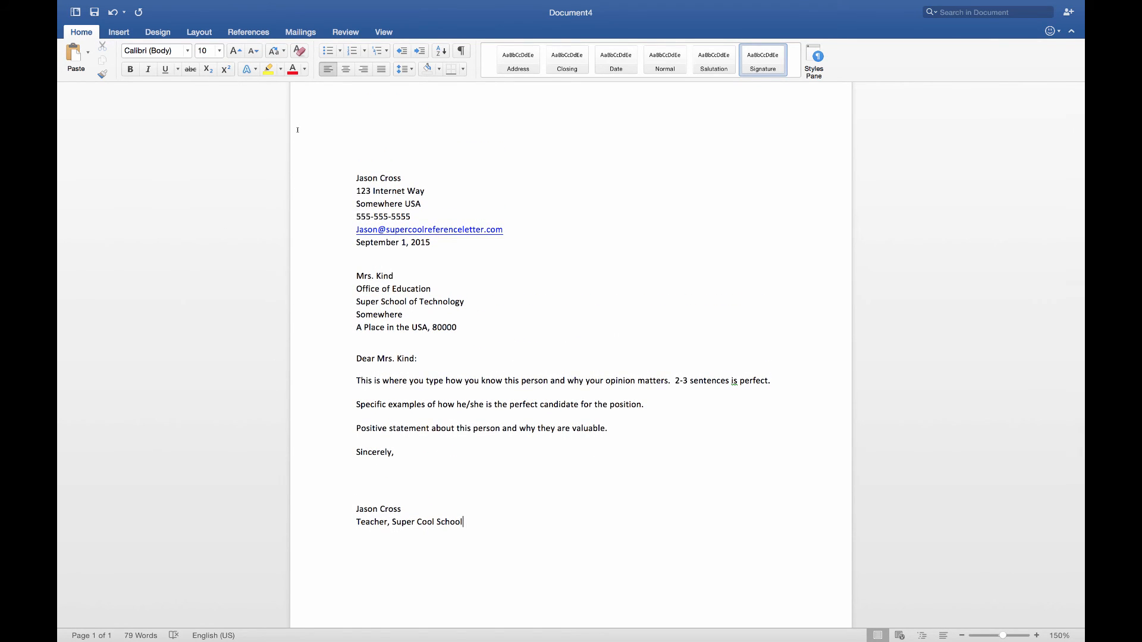
{"action": "scroll", "coordinate": [297, 130], "scroll_direction": "down", "scroll_amount": 2}
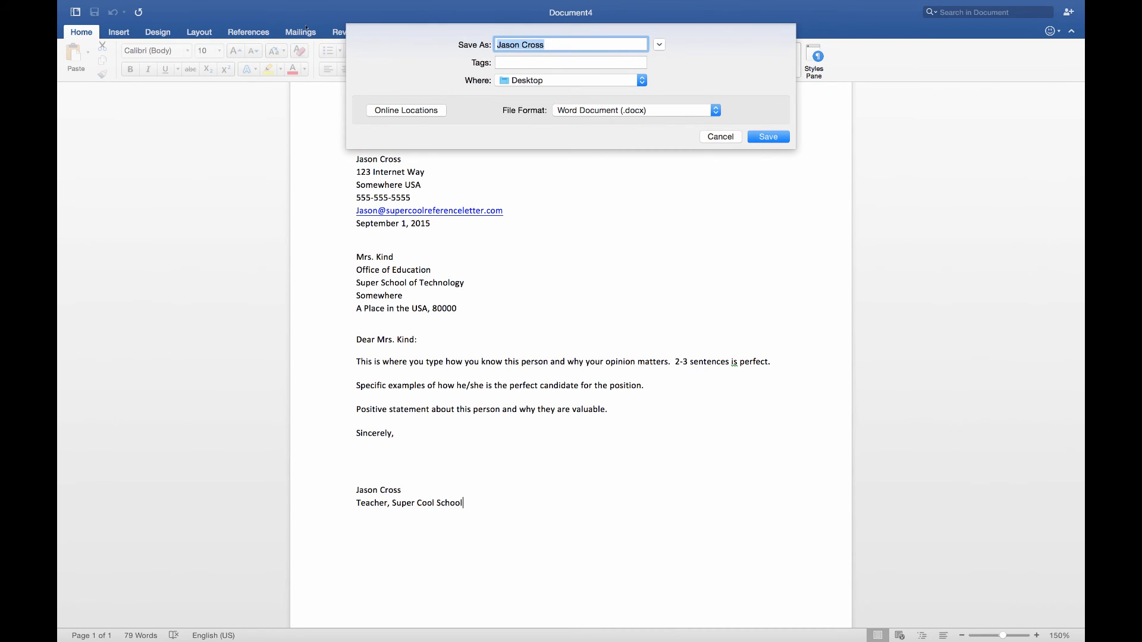
Name the file 'Letter of Recomendation', choose PDF as the file format, and save it
{"action": "type", "text": "Letter of Recomenta"}
{"action": "key", "text": "BackSpace"}
{"action": "key", "text": "BackSpace"}
{"action": "type", "text": "dation"}
{"action": "left_click", "coordinate": [637, 111]}
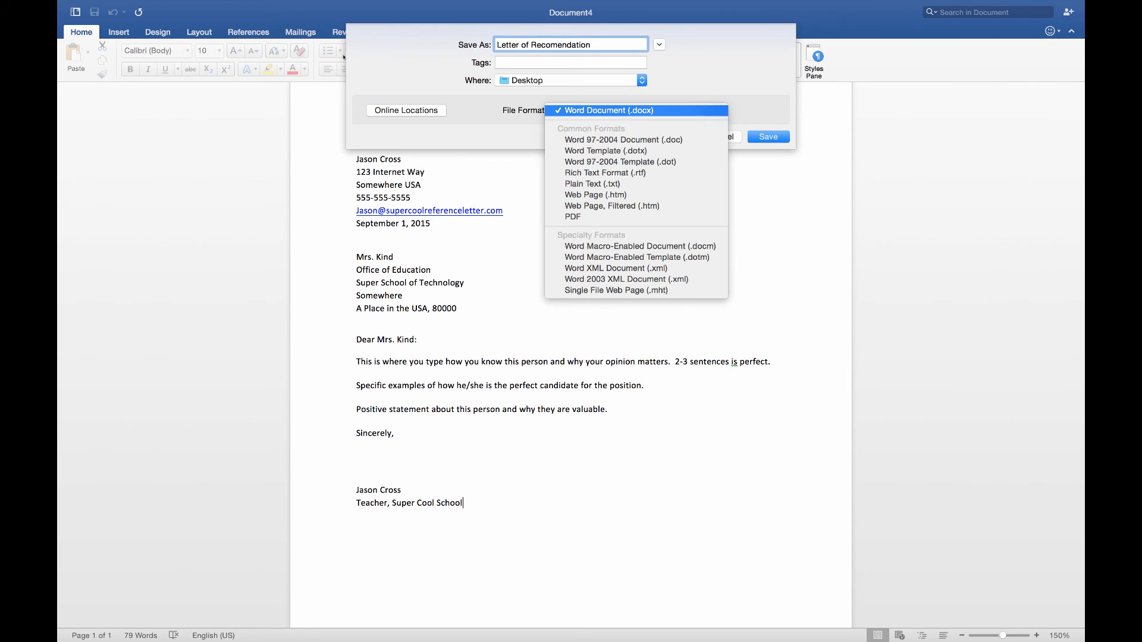
{"action": "key", "text": "Down"}
{"action": "key", "text": "Down"}
{"action": "key", "text": "Down"}
{"action": "key", "text": "Down"}
{"action": "key", "text": "Down"}
{"action": "key", "text": "Down"}
{"action": "key", "text": "Down"}
{"action": "key", "text": "Down"}
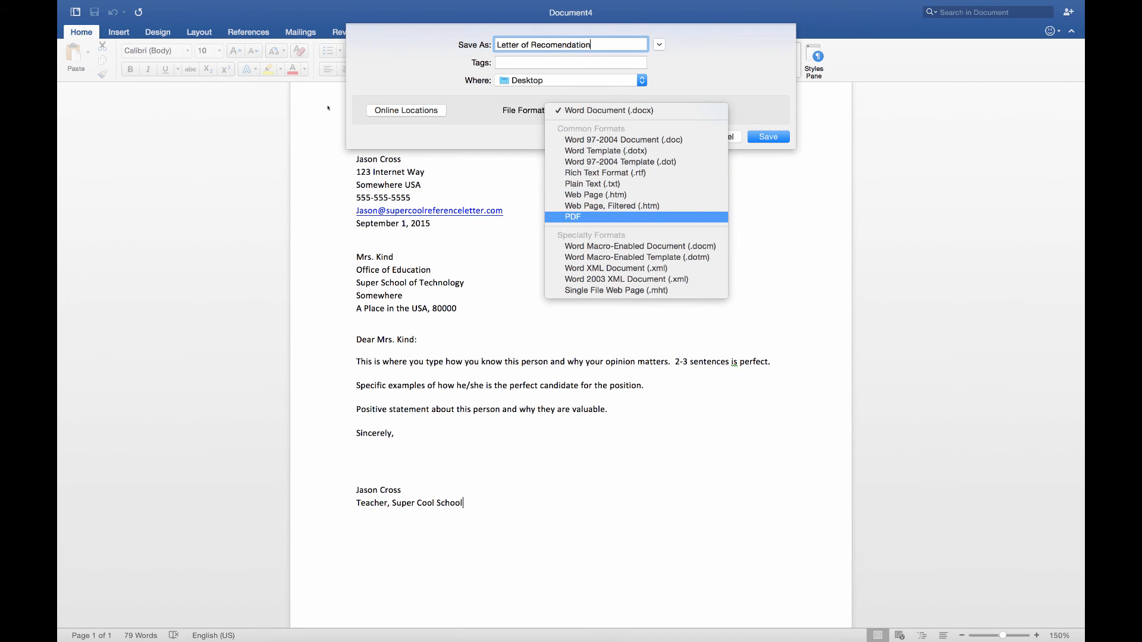
{"action": "left_click", "coordinate": [390, 28]}
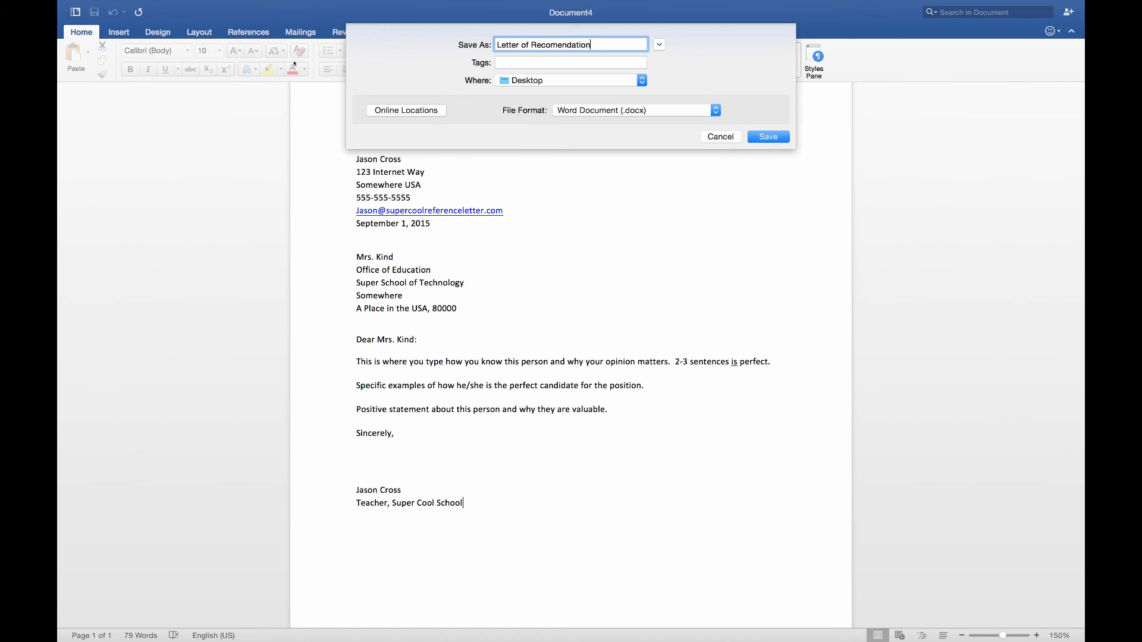
{"action": "left_click", "coordinate": [646, 111]}
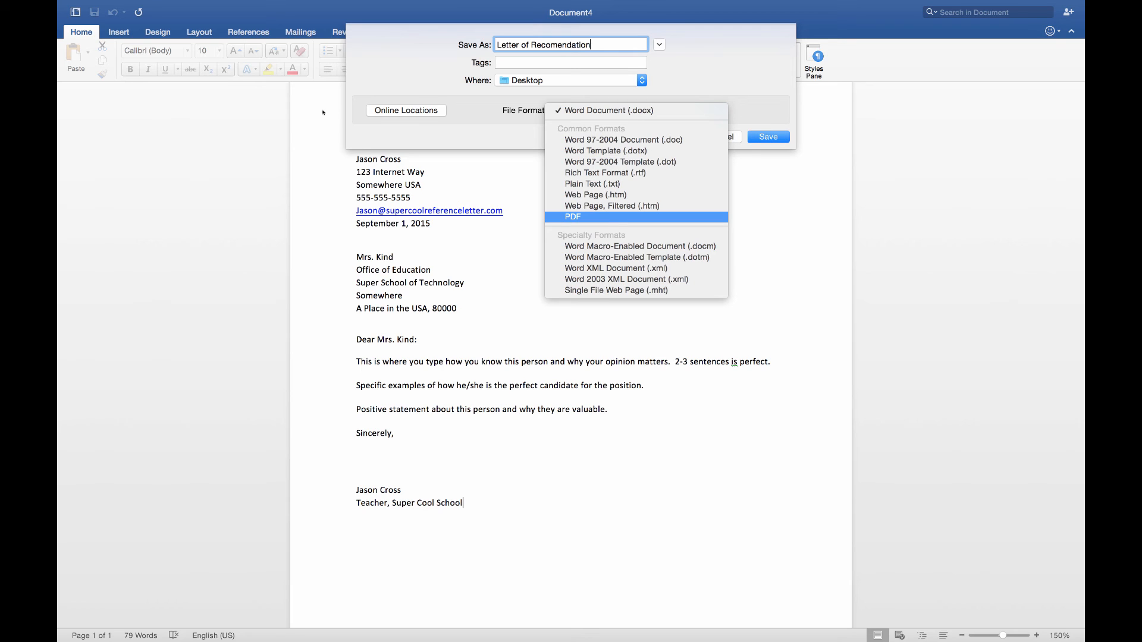
{"action": "key", "text": "Up"}
{"action": "key", "text": "Down"}
{"action": "key", "text": "Return"}
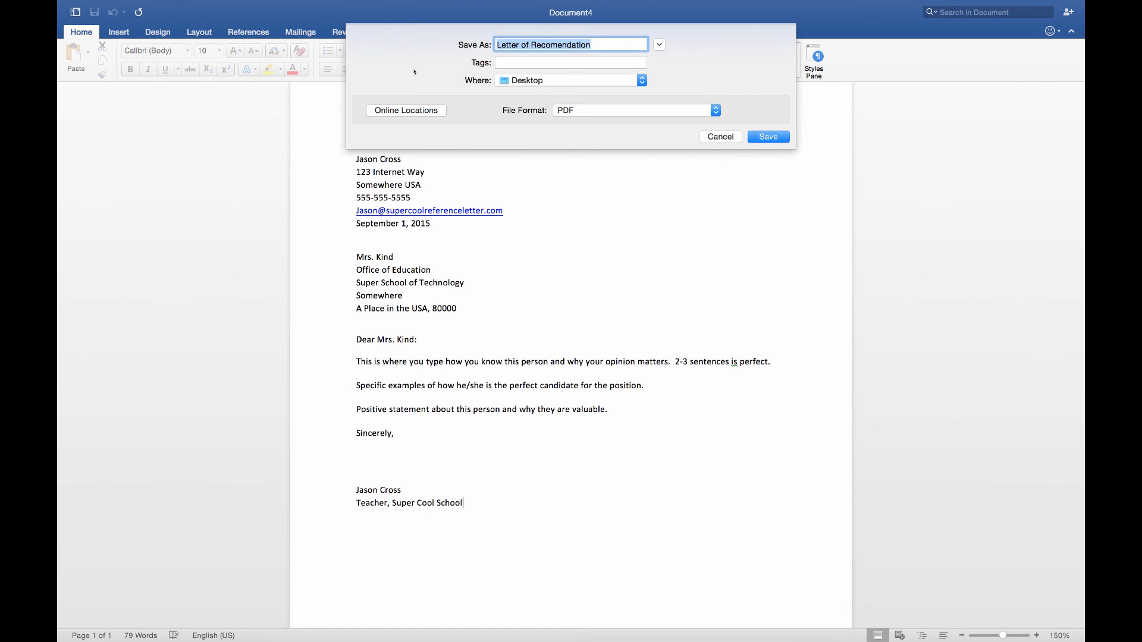
{"action": "key", "text": "Return"}
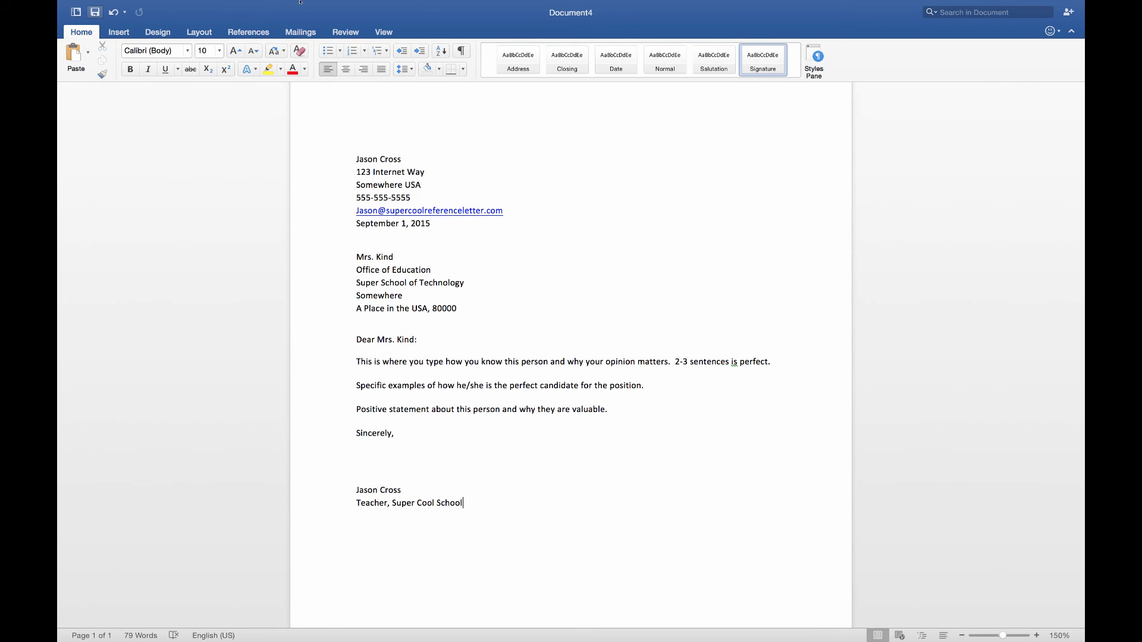
Open the Letter of Recomendation PDF from the Desktop in Preview and scroll through the letter
{"action": "mouse_move", "coordinate": [408, 7]}
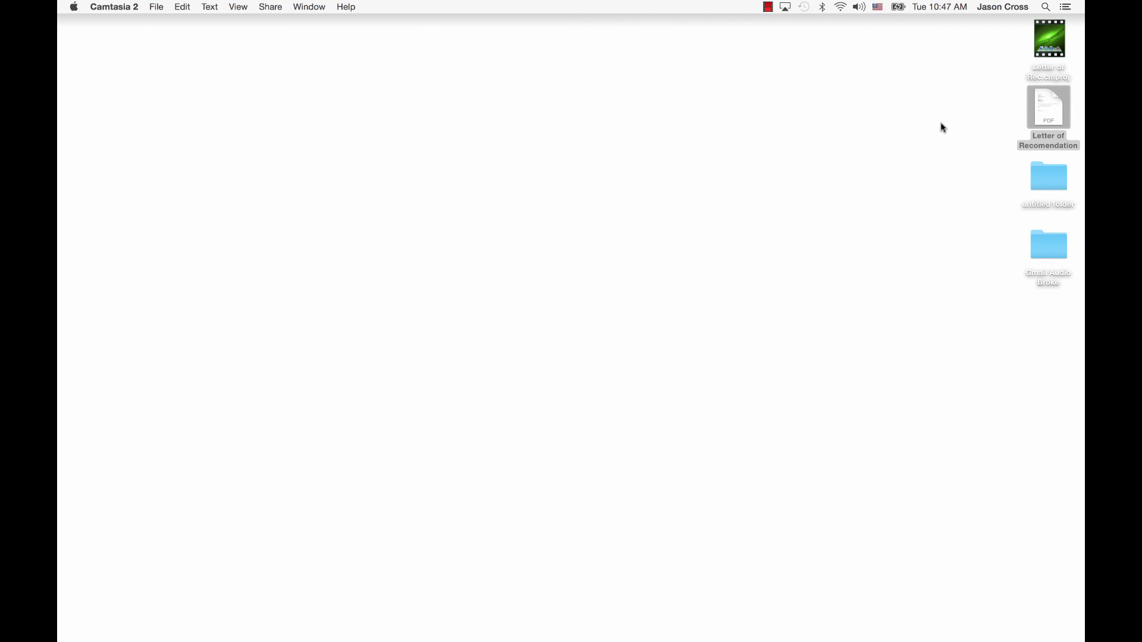
{"action": "double_click", "coordinate": [1044, 113]}
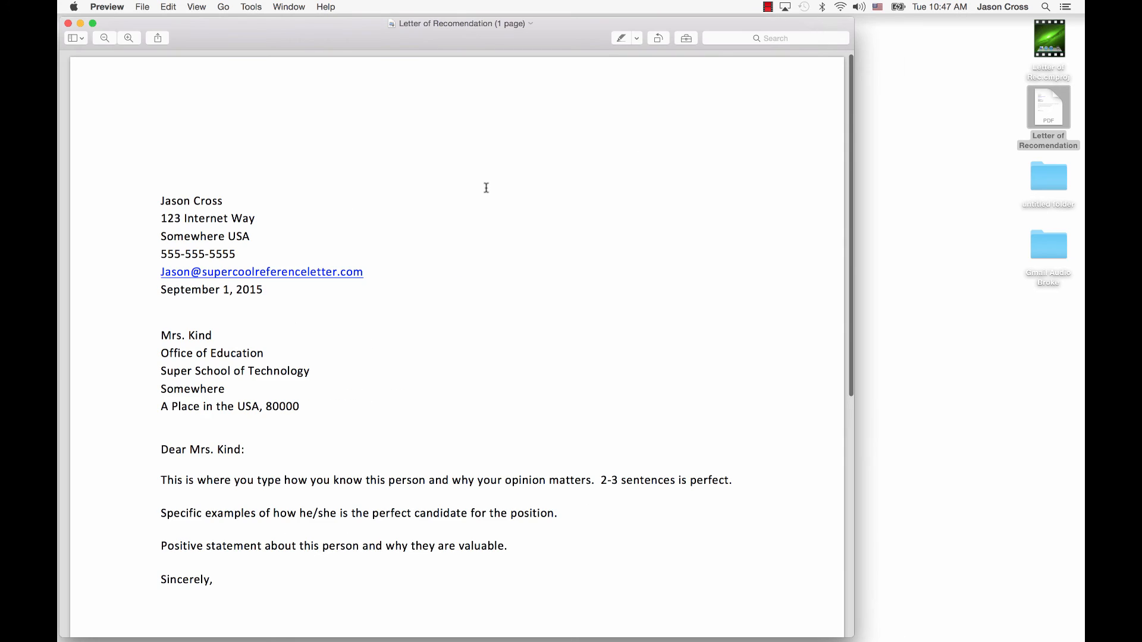
{"action": "left_click_drag", "start_coordinate": [560, 40], "coordinate": [690, 5]}
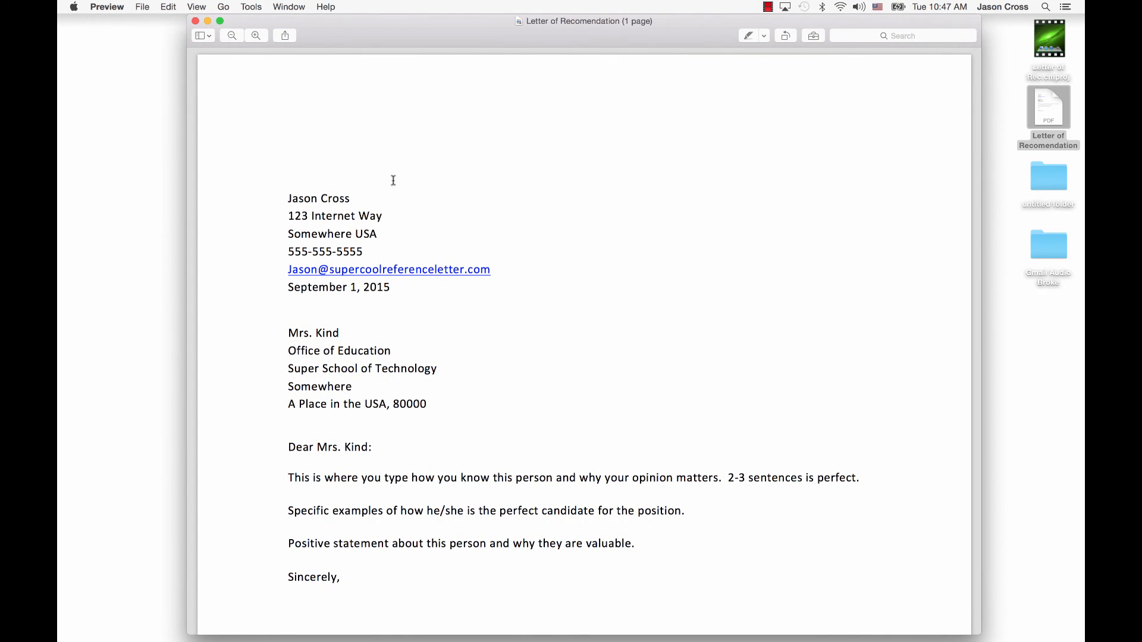
{"action": "scroll", "coordinate": [438, 367], "scroll_direction": "down", "scroll_amount": 5}
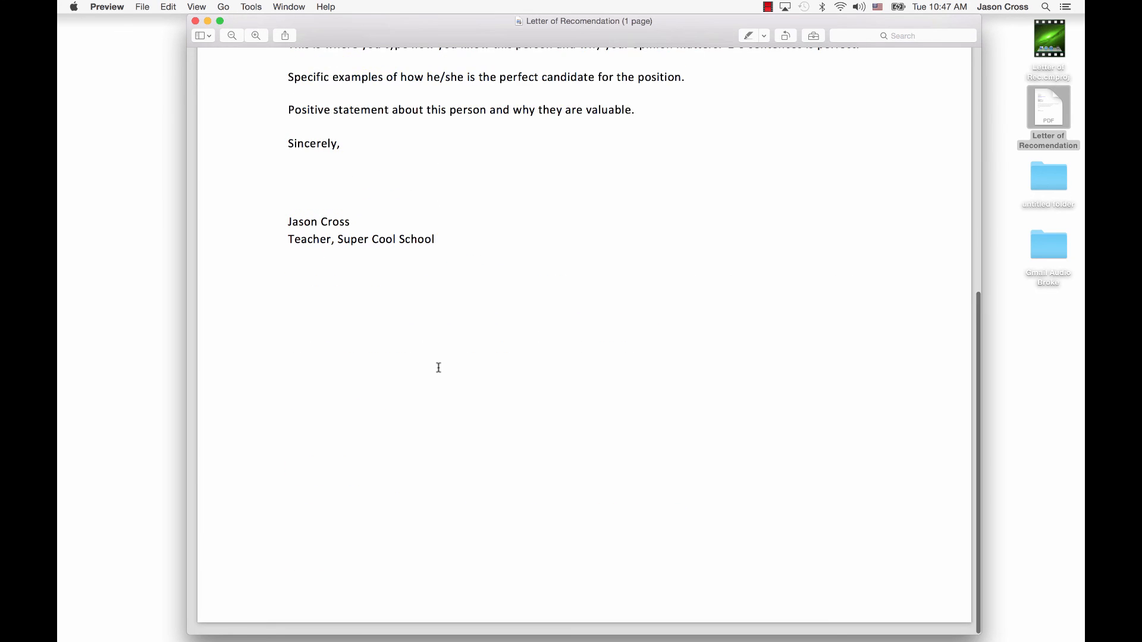
{"action": "scroll", "coordinate": [438, 367], "scroll_direction": "up", "scroll_amount": 5}
{"action": "scroll", "coordinate": [439, 367], "scroll_direction": "down", "scroll_amount": 8}
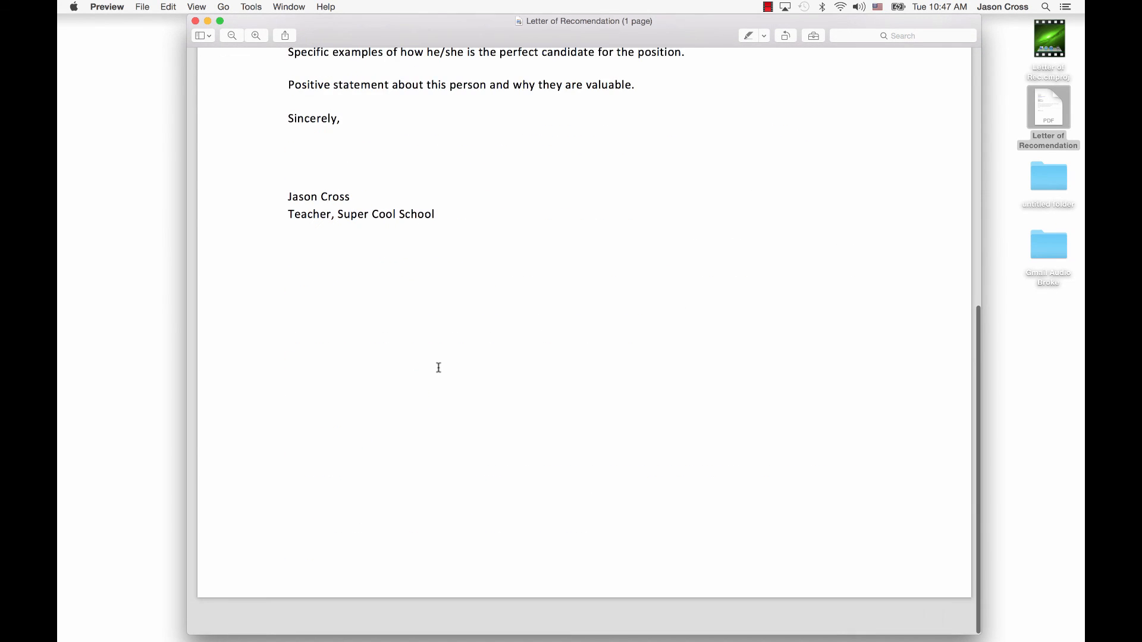
{"action": "scroll", "coordinate": [439, 367], "scroll_direction": "up", "scroll_amount": 6}
{"action": "scroll", "coordinate": [439, 367], "scroll_direction": "up", "scroll_amount": 2}
{"action": "left_click", "coordinate": [251, 8]}
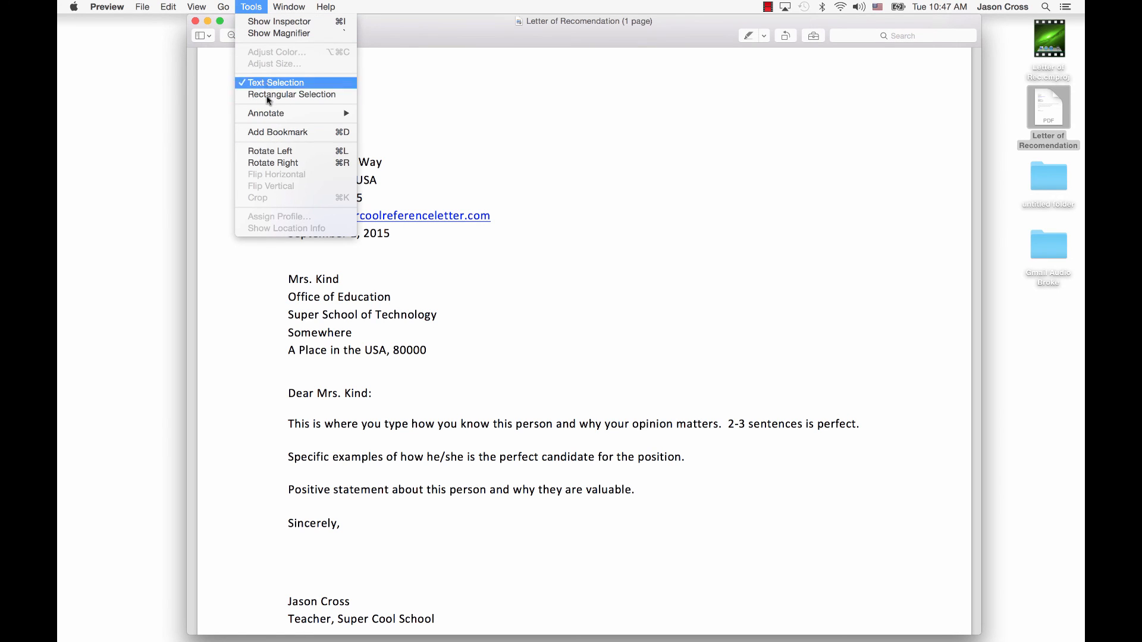
Open Manage Signatures under Tools > Annotate > Signature
{"action": "mouse_move", "coordinate": [280, 122]}
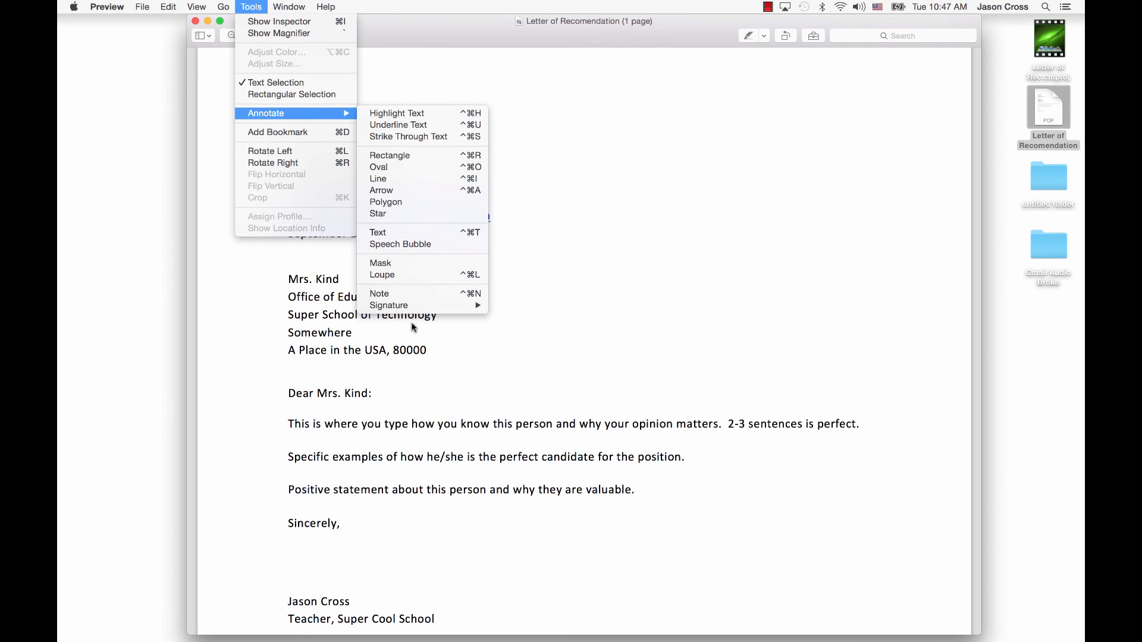
{"action": "mouse_move", "coordinate": [415, 312]}
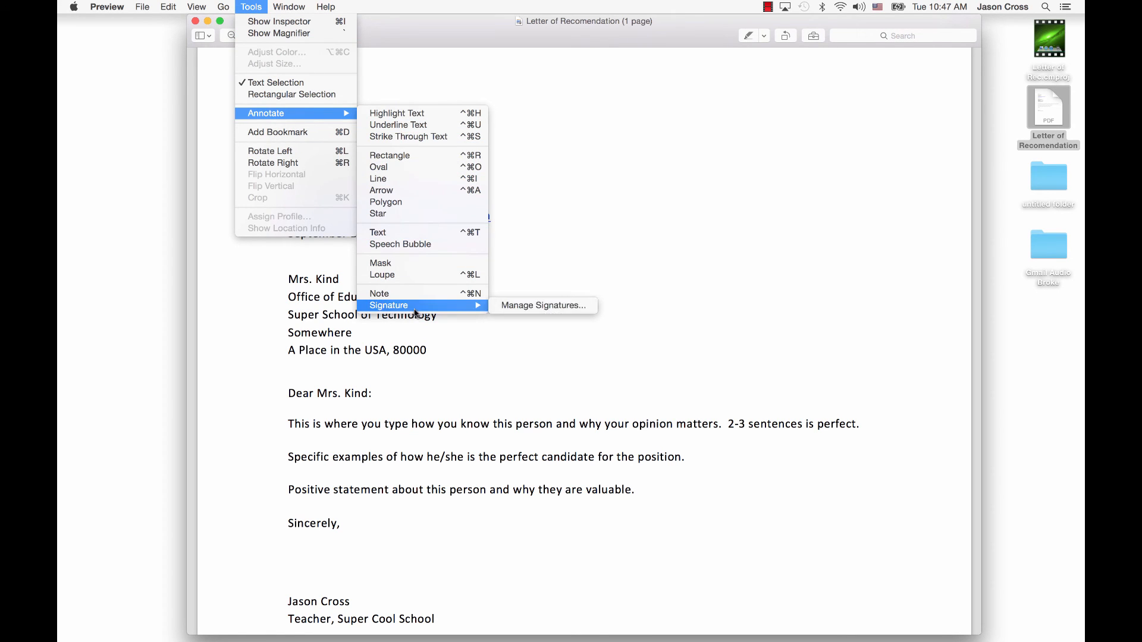
{"action": "left_click", "coordinate": [523, 305]}
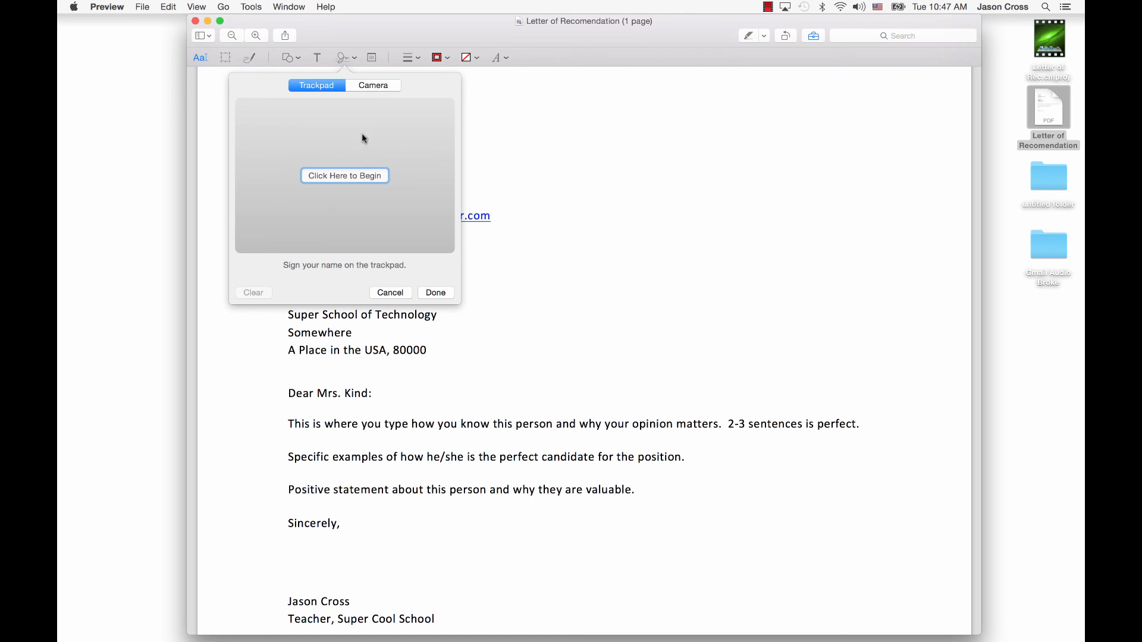
Capture a first trackpad signature, then clear the messy attempt
{"action": "left_click", "coordinate": [335, 177]}
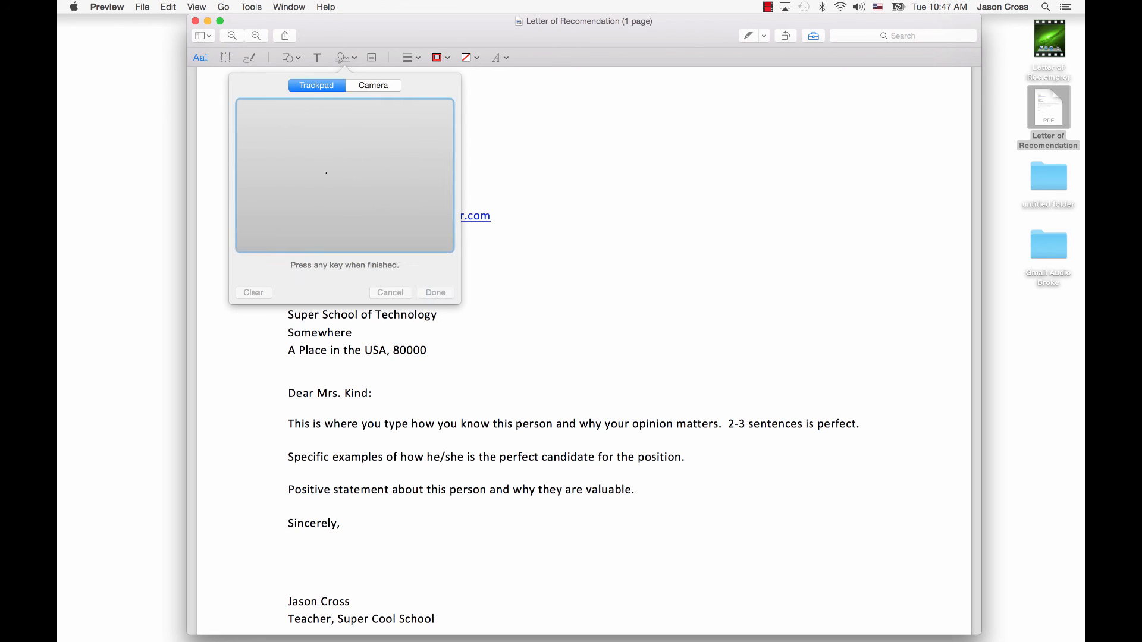
{"action": "mouse_move", "coordinate": [297, 173]}
{"action": "left_mouse_down"}
{"action": "mouse_move", "coordinate": [342, 166]}
{"action": "mouse_move", "coordinate": [324, 179]}
{"action": "mouse_move", "coordinate": [351, 185]}
{"action": "mouse_move", "coordinate": [357, 162]}
{"action": "mouse_move", "coordinate": [410, 160]}
{"action": "mouse_move", "coordinate": [357, 186]}
{"action": "mouse_move", "coordinate": [391, 187]}
{"action": "left_mouse_up"}
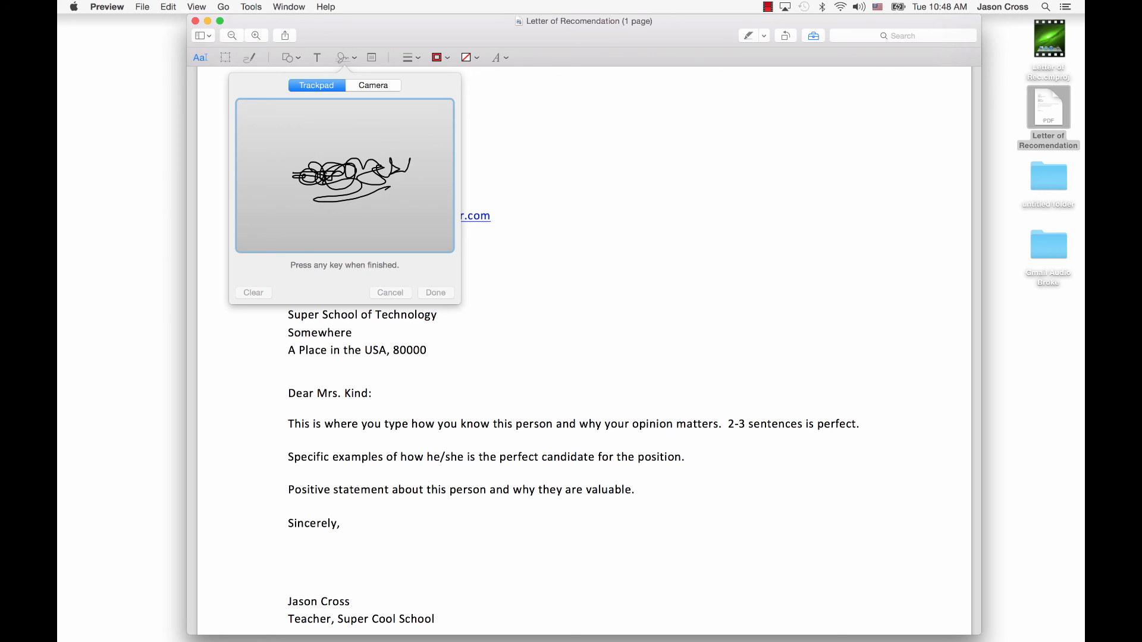
{"action": "key", "text": "space"}
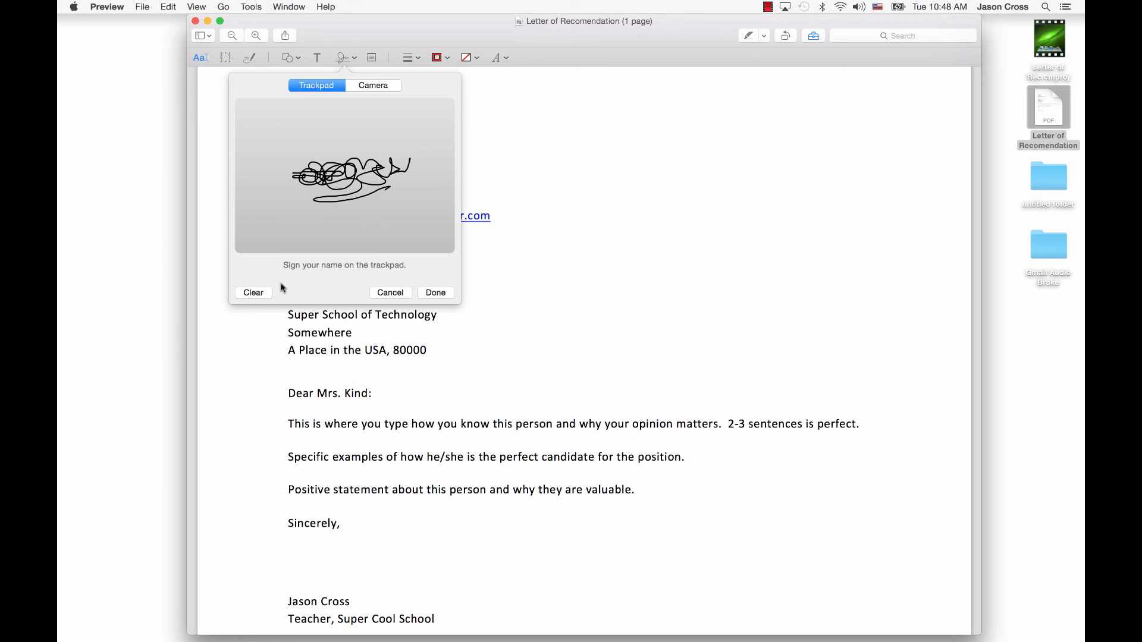
{"action": "left_click", "coordinate": [251, 293]}
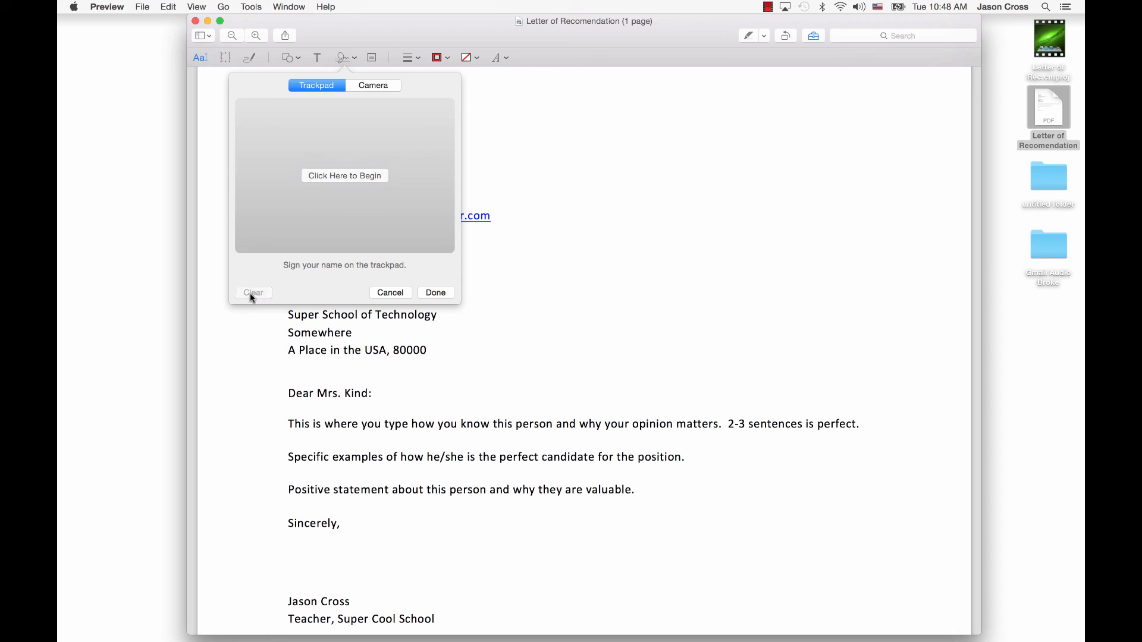
Sign again on the trackpad and save the new signature
{"action": "left_click", "coordinate": [311, 176]}
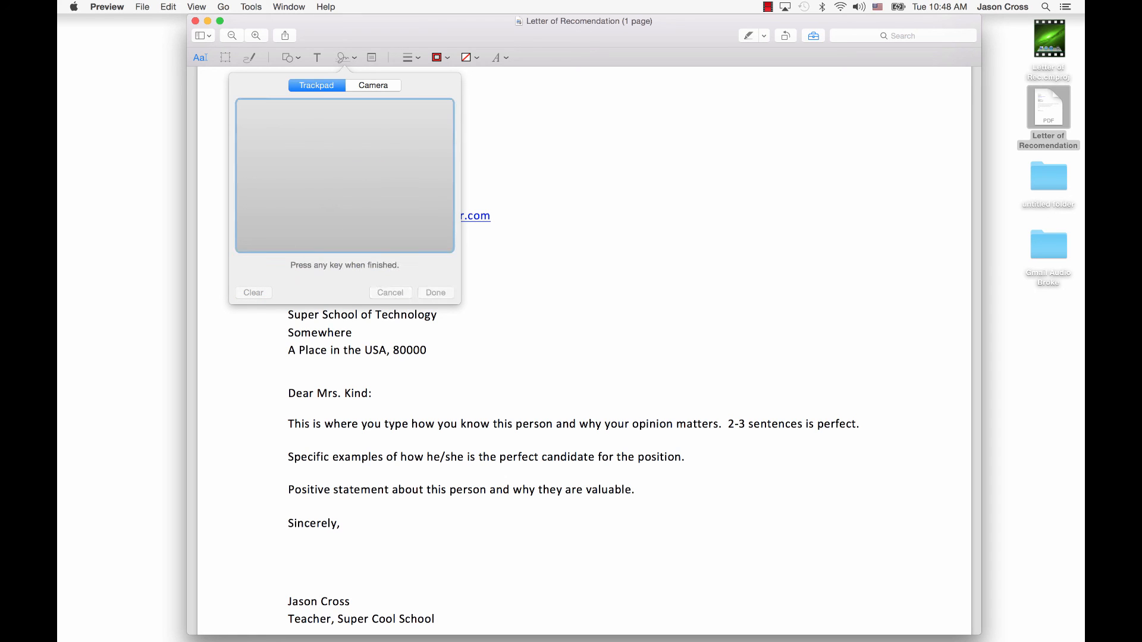
{"action": "mouse_move", "coordinate": [275, 177]}
{"action": "left_mouse_down"}
{"action": "mouse_move", "coordinate": [296, 162]}
{"action": "mouse_move", "coordinate": [275, 201]}
{"action": "mouse_move", "coordinate": [333, 167]}
{"action": "mouse_move", "coordinate": [334, 194]}
{"action": "mouse_move", "coordinate": [342, 171]}
{"action": "mouse_move", "coordinate": [372, 176]}
{"action": "mouse_move", "coordinate": [299, 194]}
{"action": "left_mouse_up"}
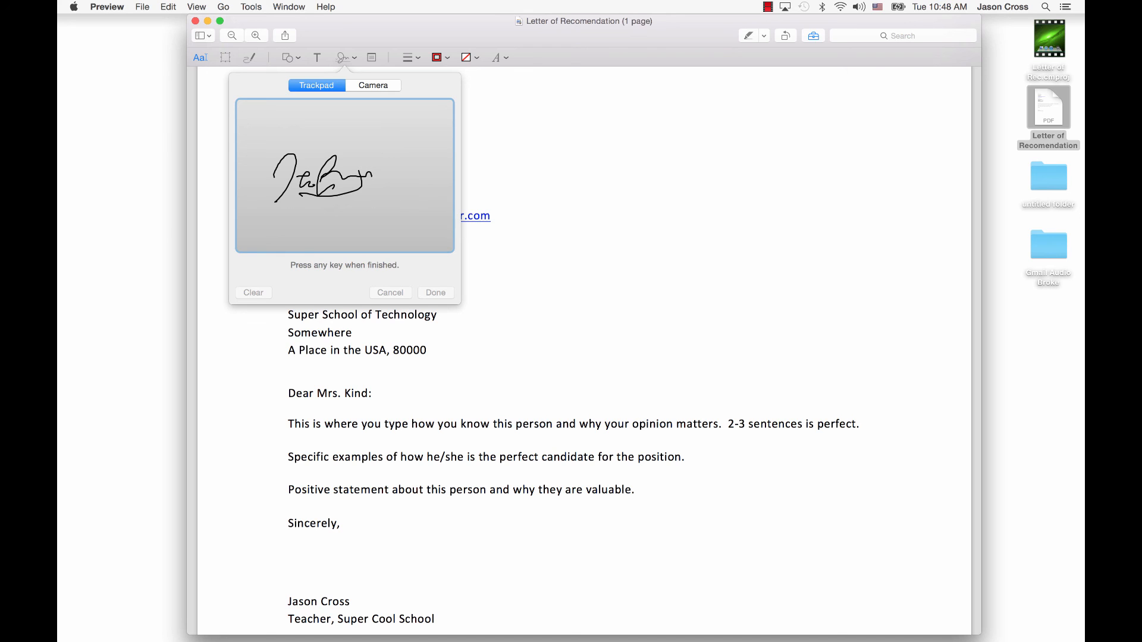
{"action": "key", "text": "Return"}
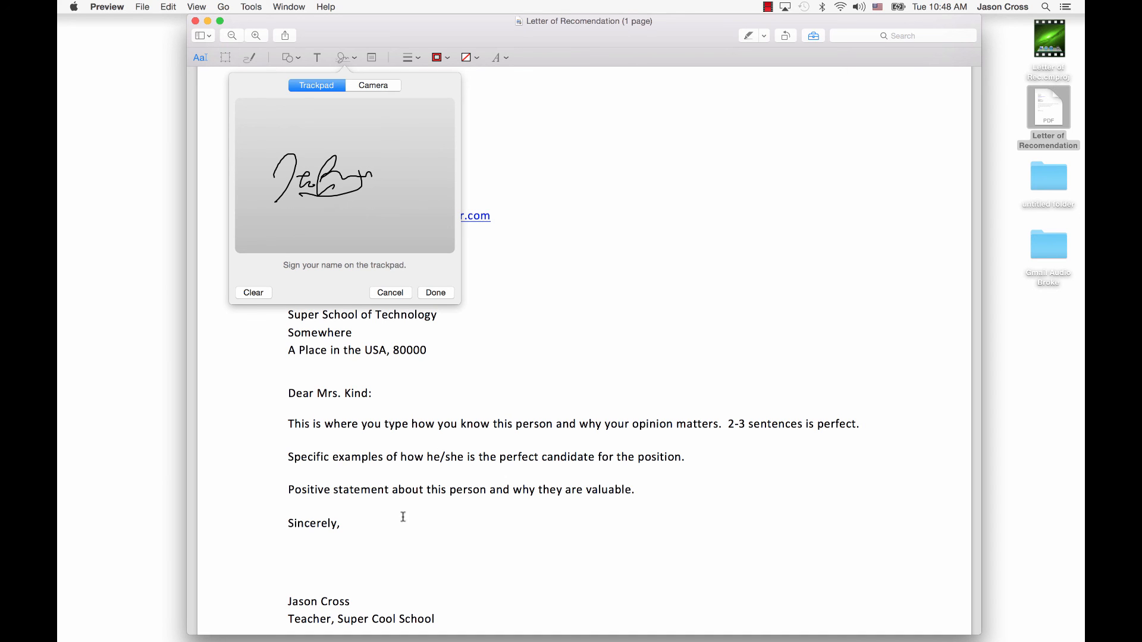
{"action": "left_click", "coordinate": [439, 293]}
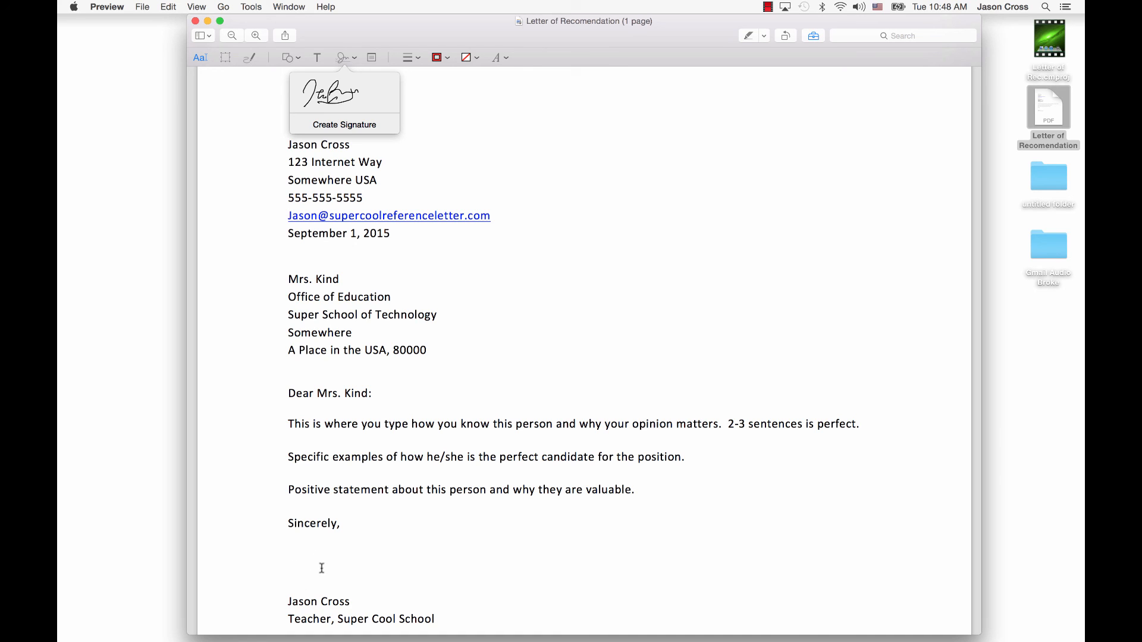
Insert the saved signature and move it down beside Sincerely
{"action": "left_click", "coordinate": [343, 98]}
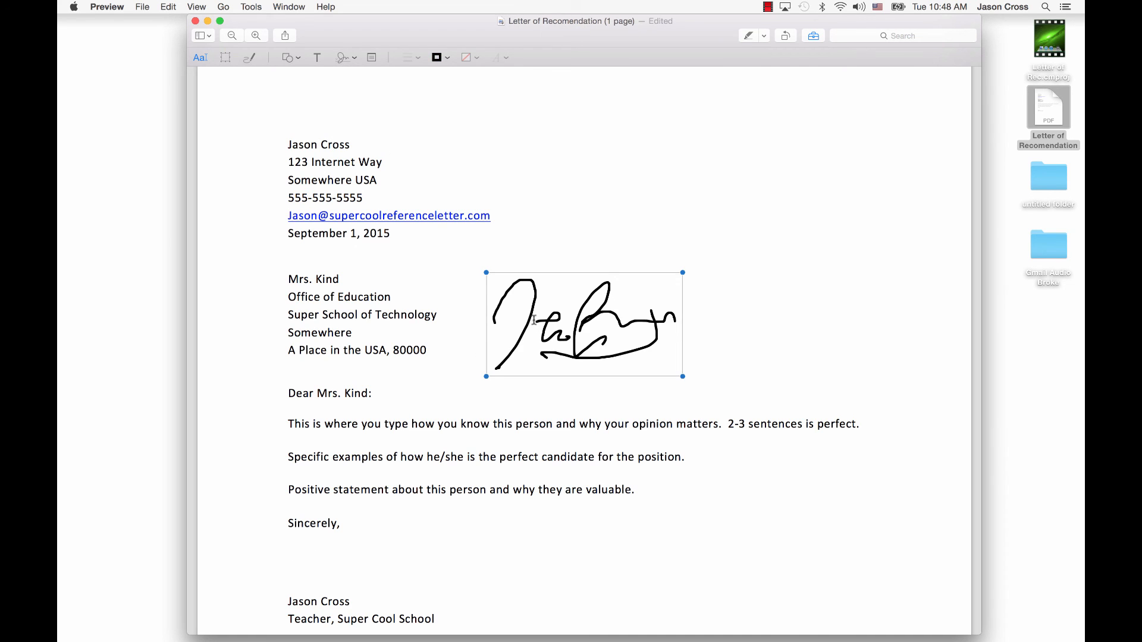
{"action": "scroll", "coordinate": [617, 479], "scroll_direction": "up", "scroll_amount": 3}
{"action": "scroll", "coordinate": [617, 480], "scroll_direction": "down", "scroll_amount": 10}
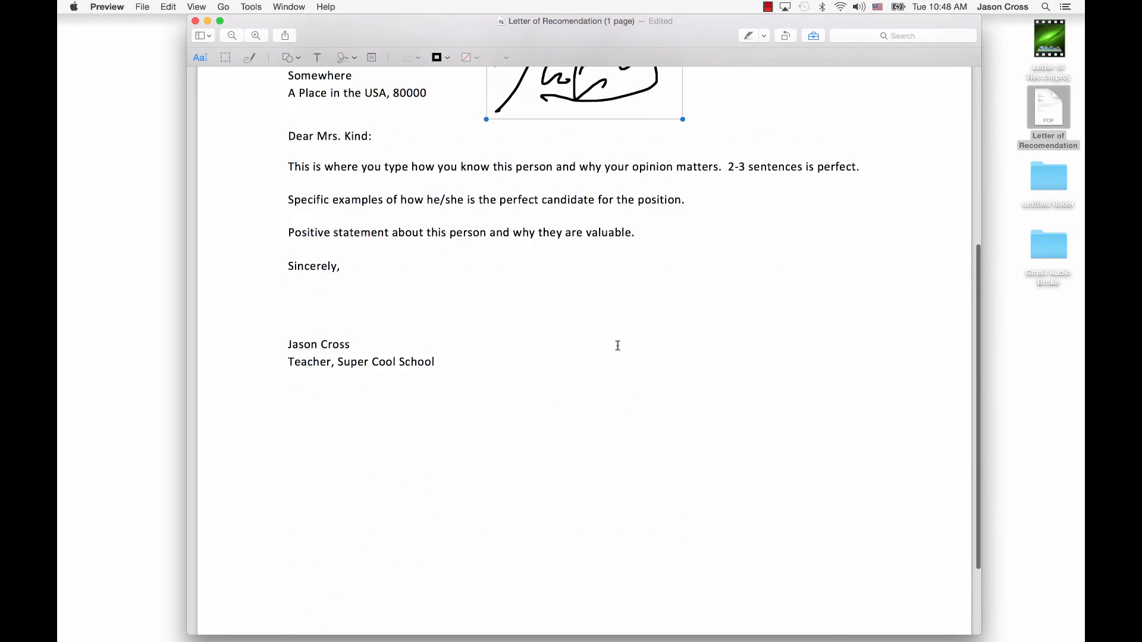
{"action": "mouse_move", "coordinate": [573, 98]}
{"action": "left_mouse_down"}
{"action": "mouse_move", "coordinate": [474, 254]}
{"action": "mouse_move", "coordinate": [384, 333]}
{"action": "mouse_move", "coordinate": [386, 348]}
{"action": "left_mouse_up"}
Shrink the signature to normal size between Sincerely and the name, then close the letter
{"action": "left_click_drag", "start_coordinate": [300, 278], "coordinate": [370, 316]}
{"action": "left_click_drag", "start_coordinate": [428, 345], "coordinate": [342, 323]}
{"action": "left_click", "coordinate": [517, 342]}
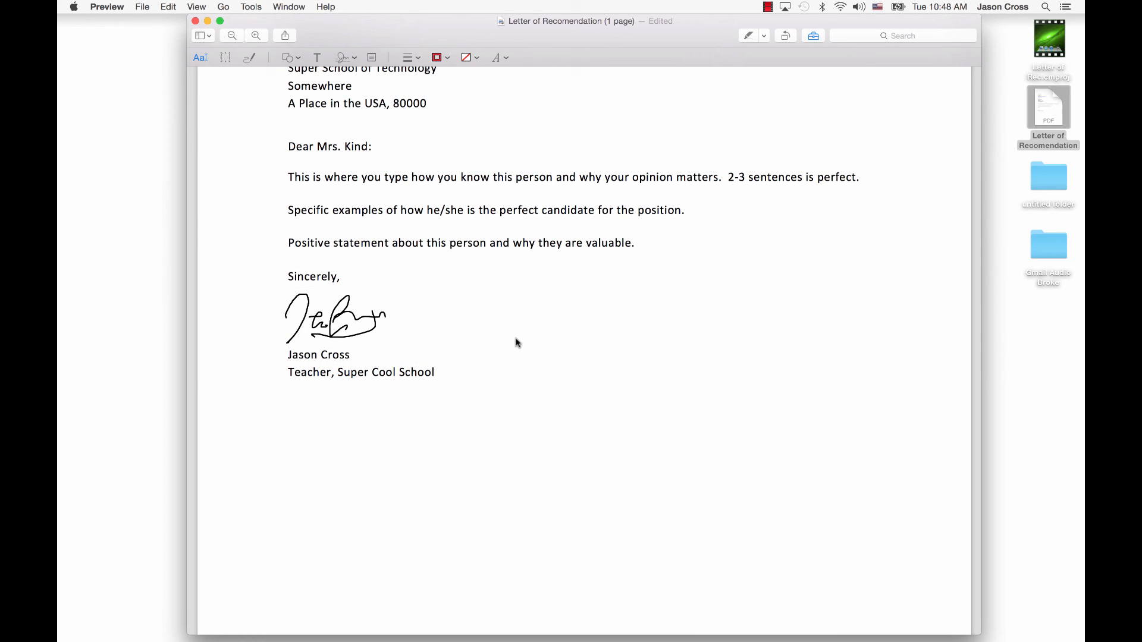
{"action": "left_click", "coordinate": [196, 22]}
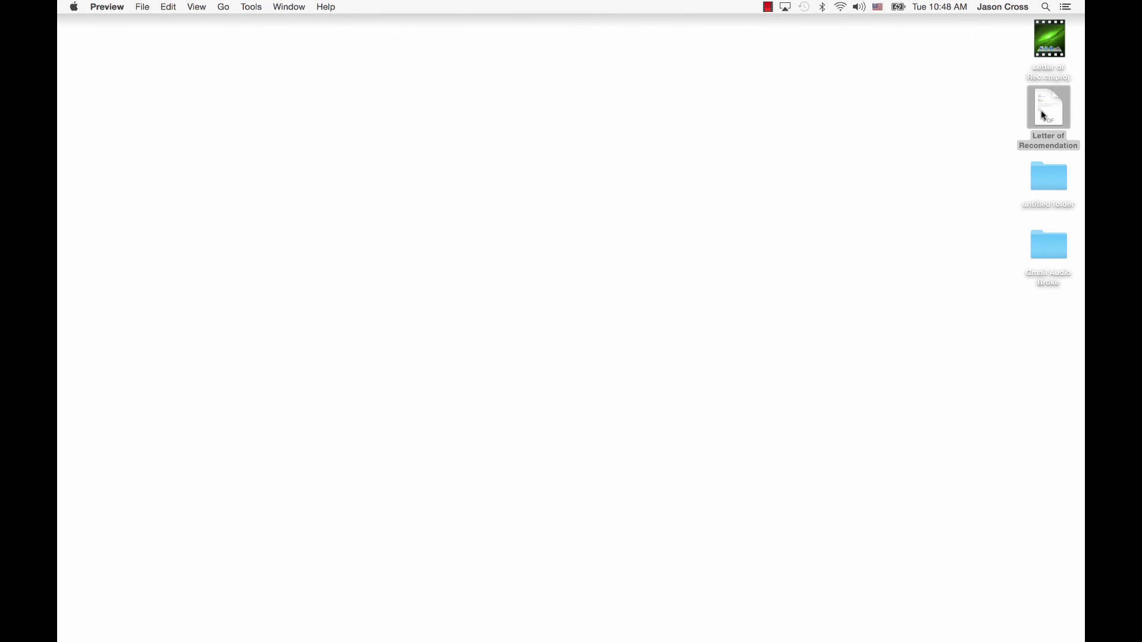
Reopen the Letter of Recomendation PDF and check the signature is part of the page
{"action": "left_click", "coordinate": [1050, 111]}
{"action": "double_click", "coordinate": [1051, 42]}
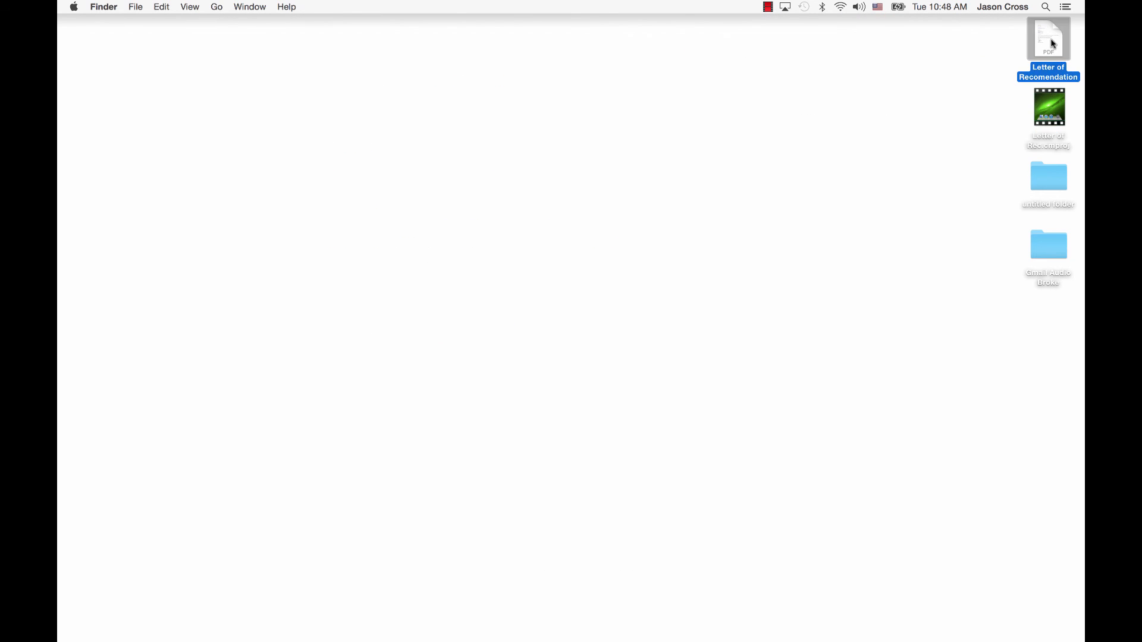
{"action": "scroll", "coordinate": [613, 262], "scroll_direction": "down", "scroll_amount": 10}
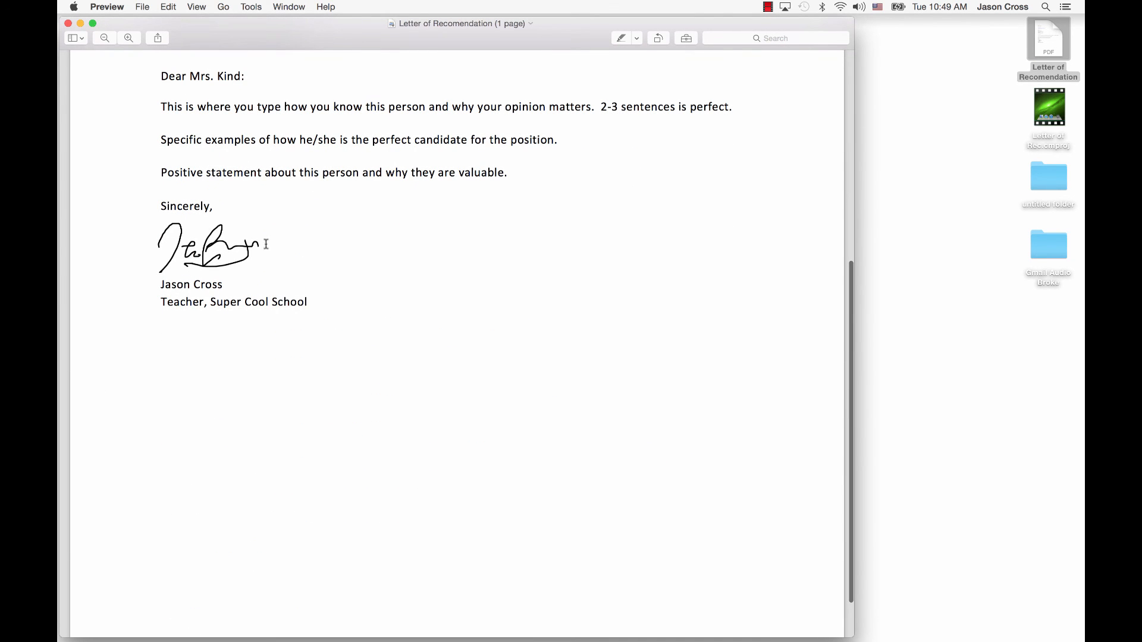
{"action": "left_click_drag", "start_coordinate": [266, 244], "coordinate": [157, 262]}
{"action": "left_click", "coordinate": [295, 330]}
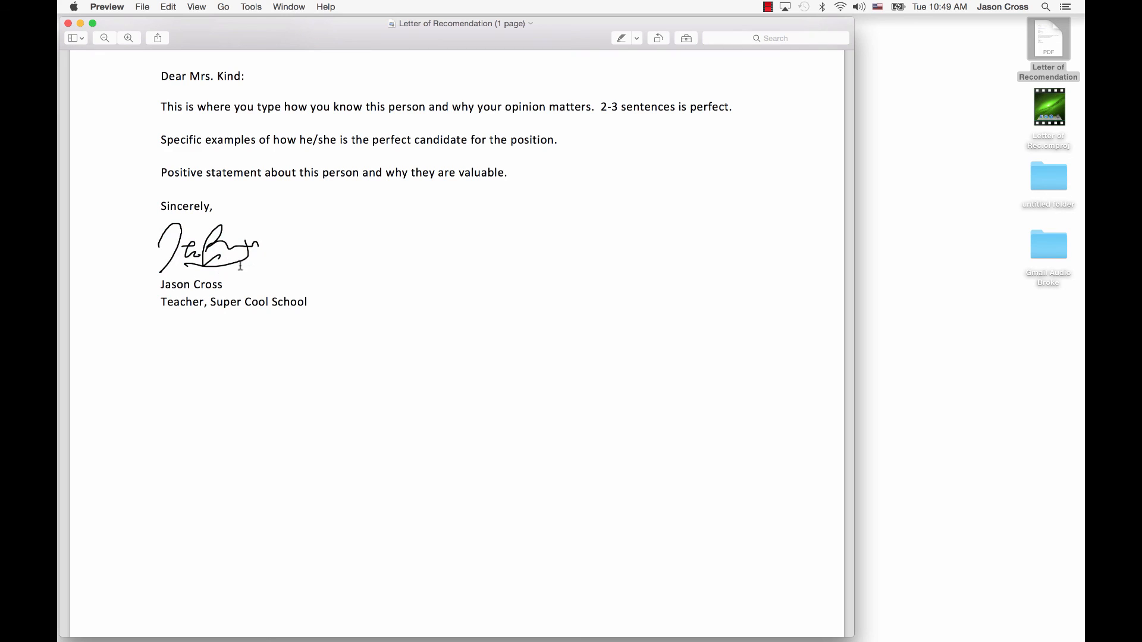
Scroll through the letter to confirm the signature stayed above the typed name
{"action": "scroll", "coordinate": [244, 268], "scroll_direction": "up", "scroll_amount": 10}
{"action": "scroll", "coordinate": [250, 268], "scroll_direction": "down", "scroll_amount": 10}
{"action": "scroll", "coordinate": [262, 256], "scroll_direction": "up", "scroll_amount": 10}
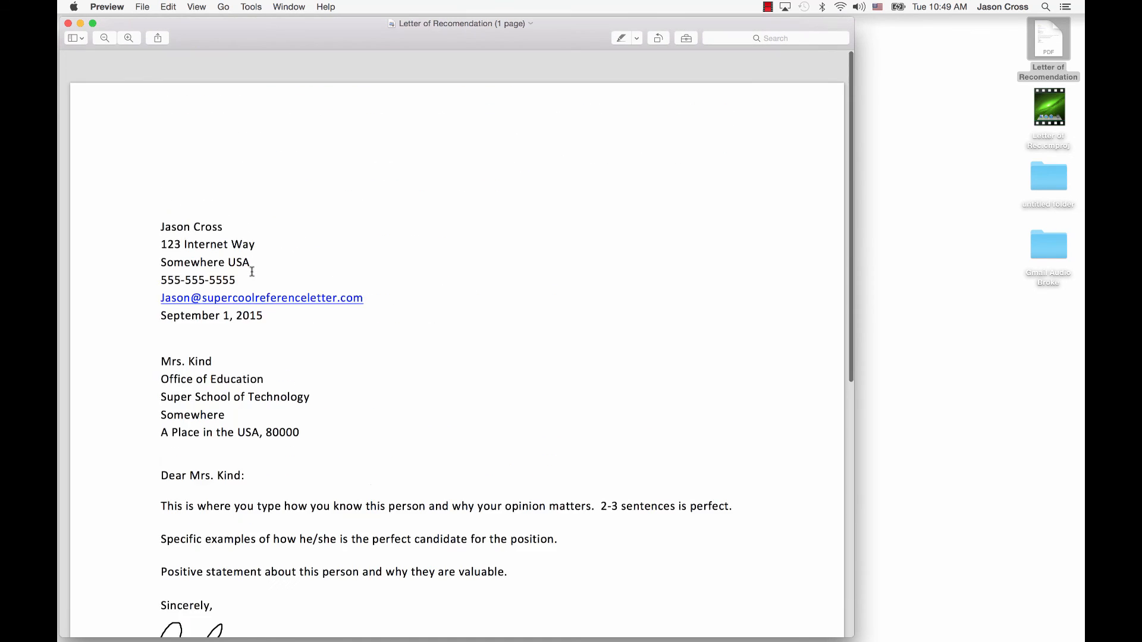
{"action": "scroll", "coordinate": [245, 387], "scroll_direction": "down", "scroll_amount": 6}
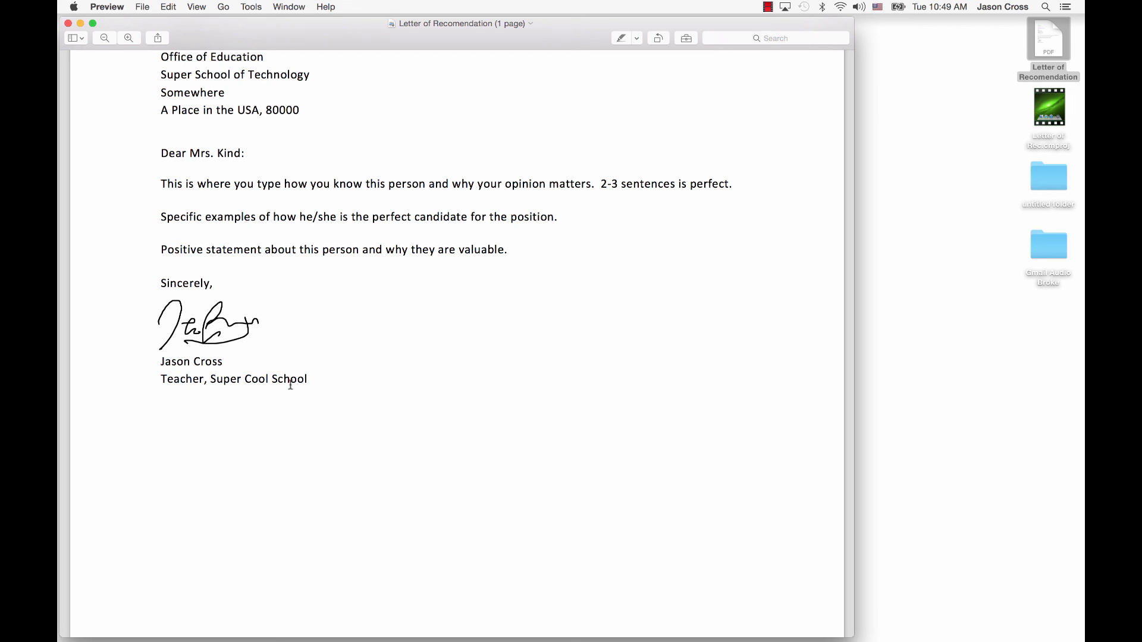
{"action": "scroll", "coordinate": [298, 316], "scroll_direction": "up", "scroll_amount": 3}
{"action": "scroll", "coordinate": [298, 316], "scroll_direction": "up", "scroll_amount": 3}
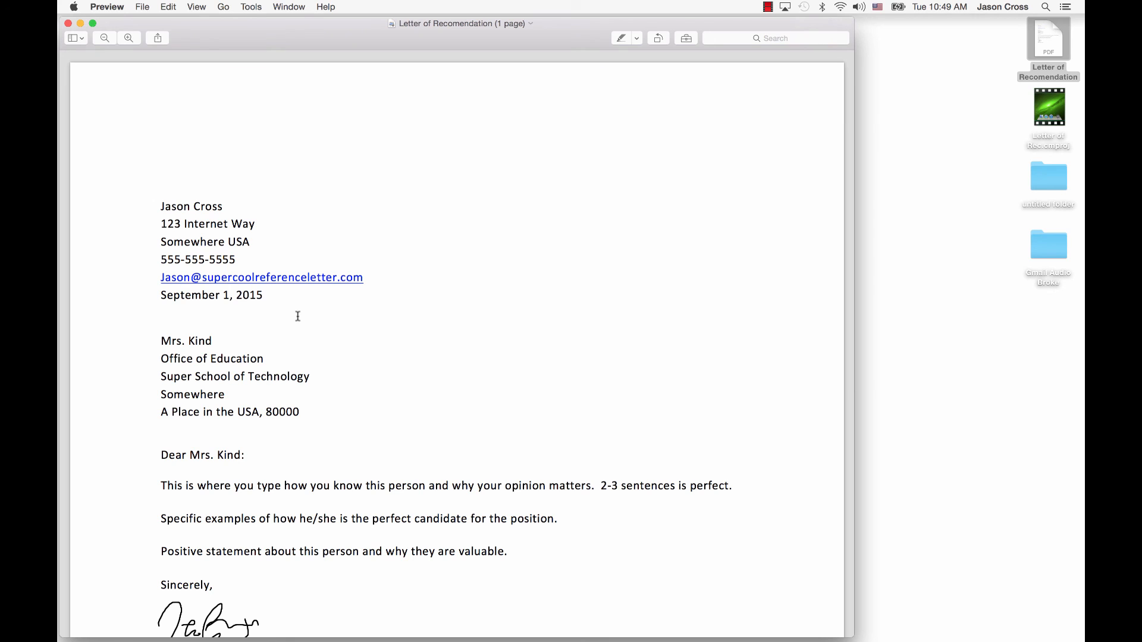
{"action": "scroll", "coordinate": [492, 208], "scroll_direction": "down", "scroll_amount": 6}
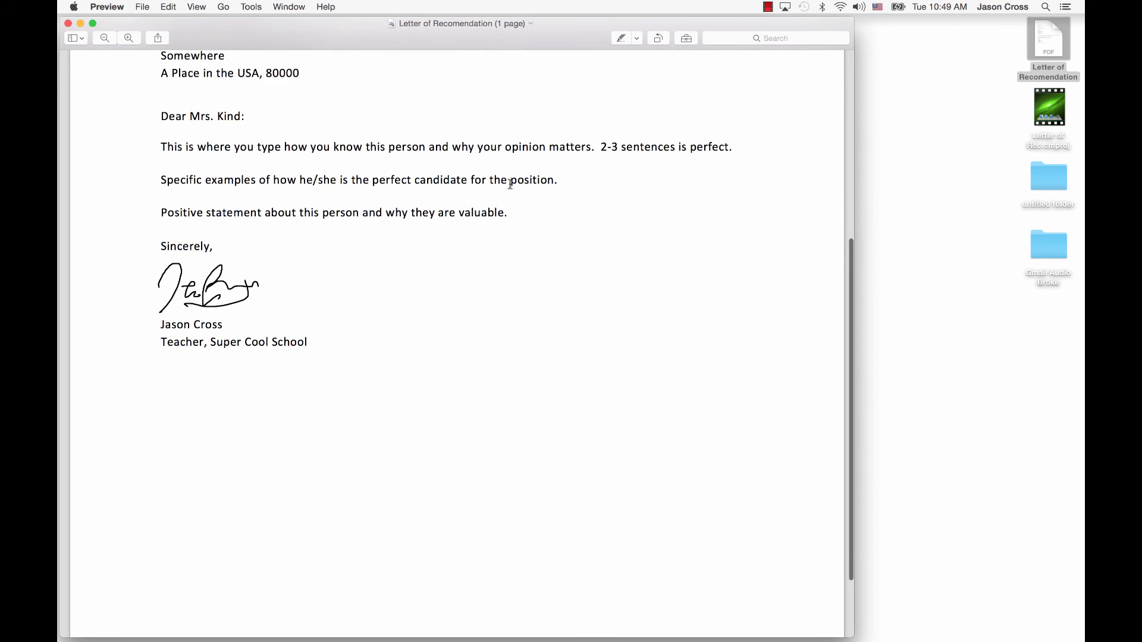